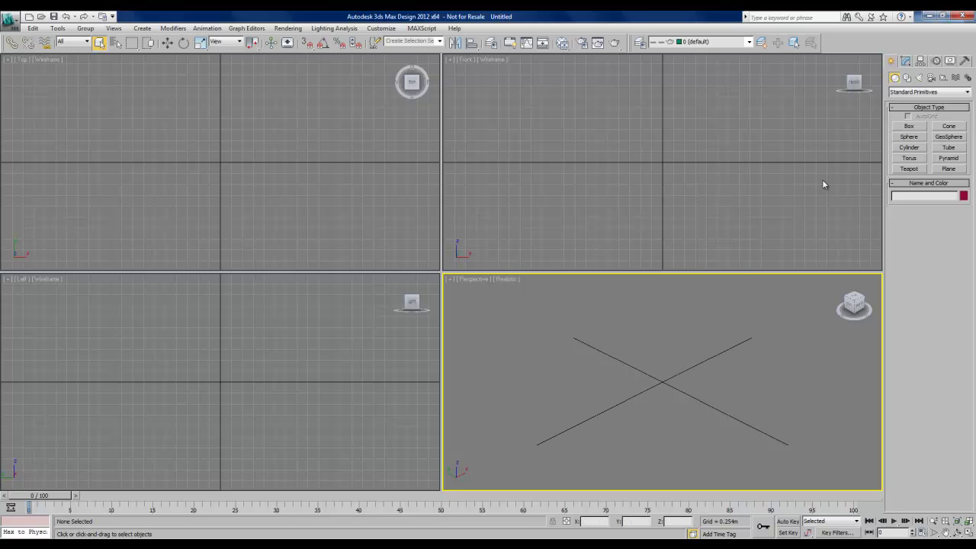
Create a pyramid in the Top view and set its width 4, depth 4 and height 2.
left_click(950, 159)
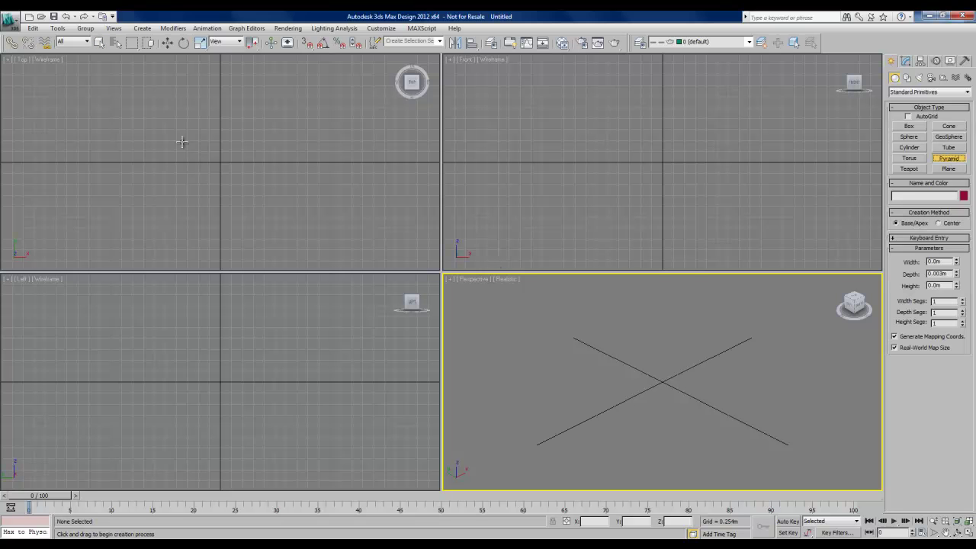
left_click_drag(172, 132, 297, 219)
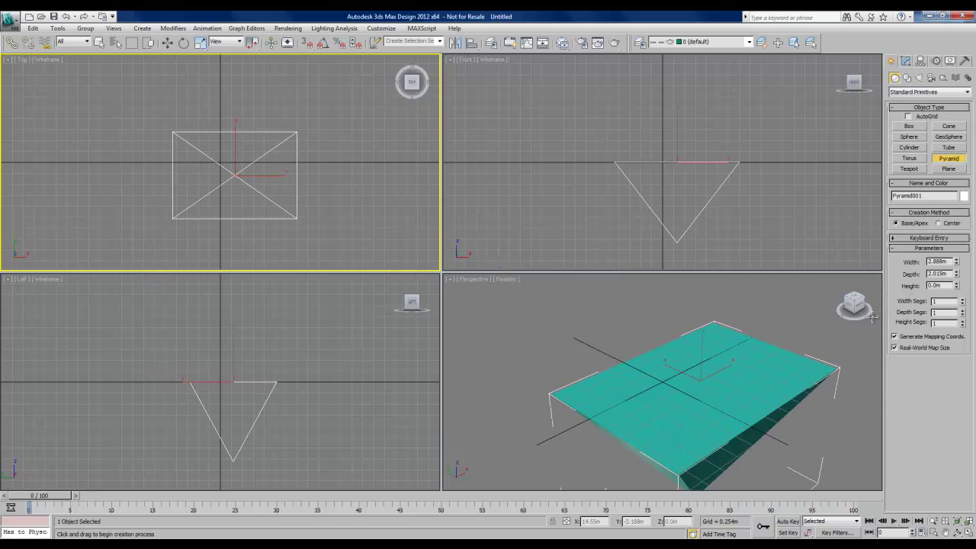
left_click(591, 153)
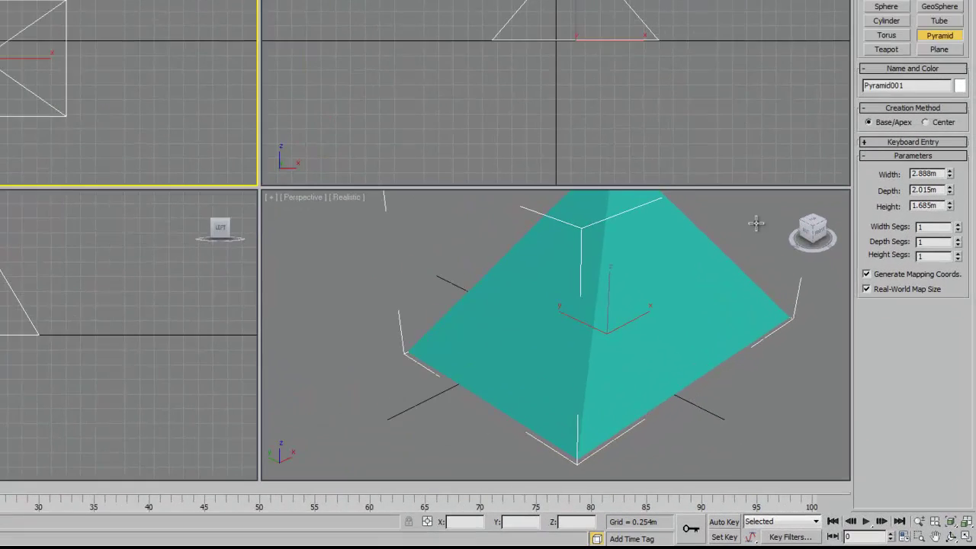
left_click_drag(931, 132, 862, 128)
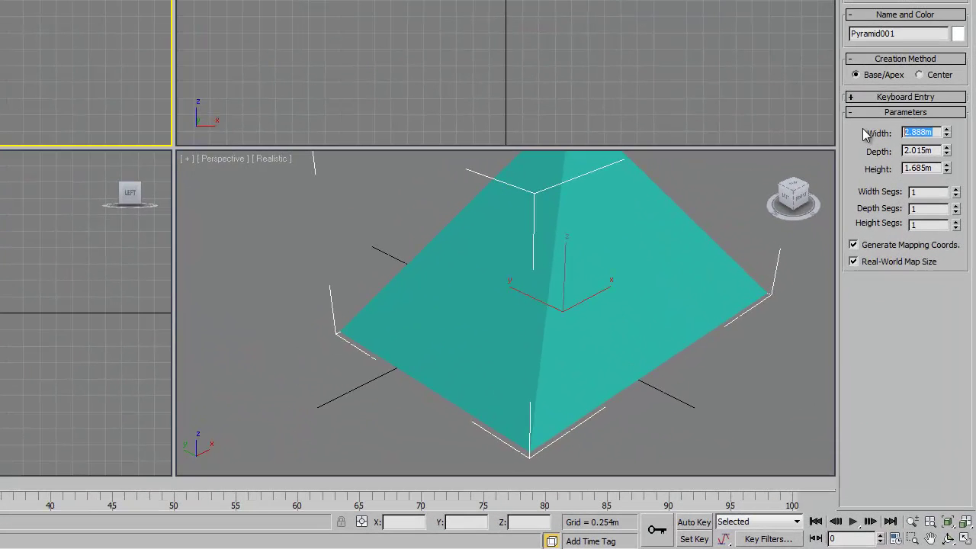
type("4")
key("Tab")
type("4")
key("Tab")
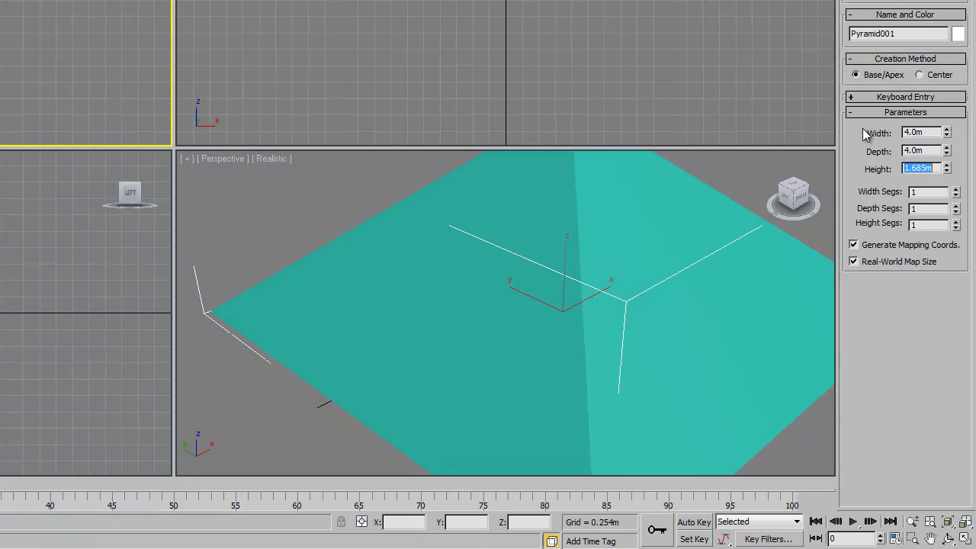
type("2")
key("Return")
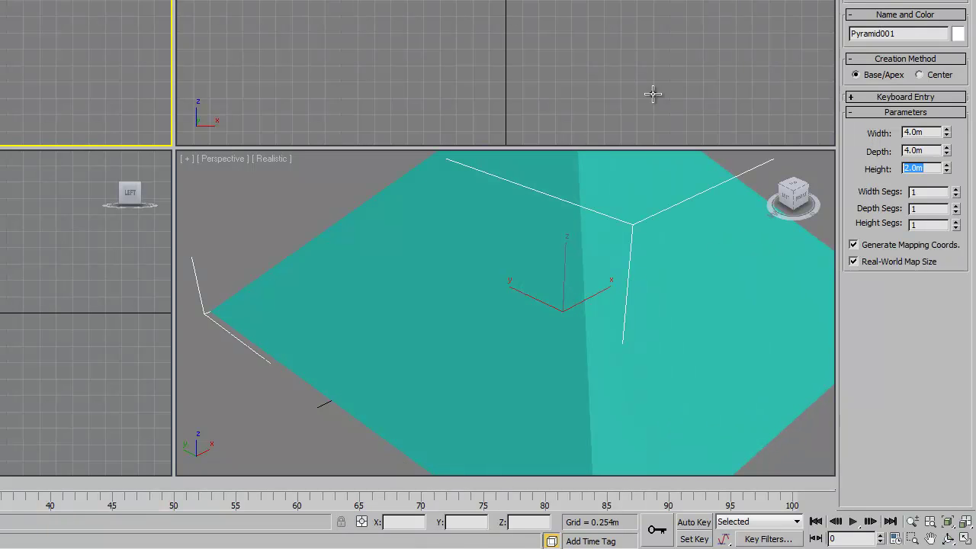
Zoom extents in all views and pan the Perspective view so the pyramid sits higher.
left_click(965, 522)
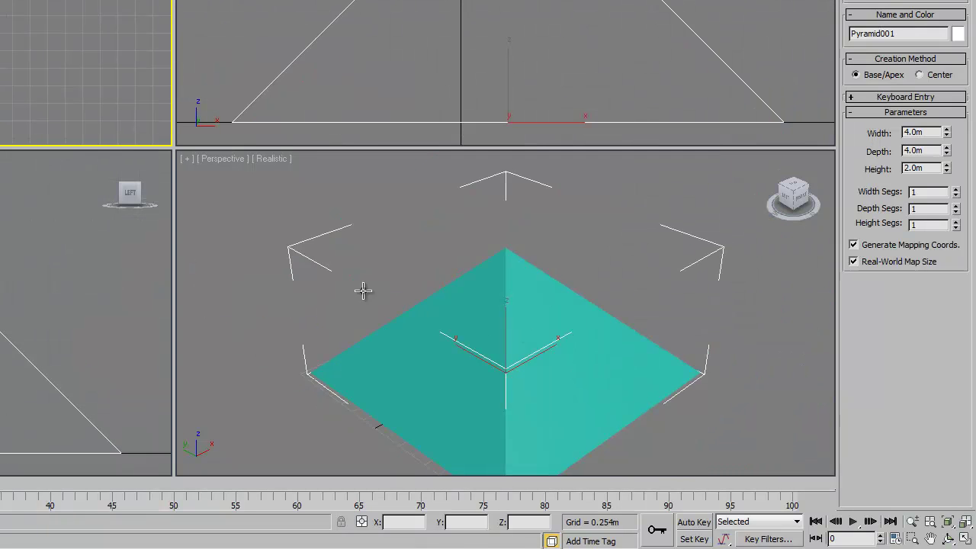
middle_click(322, 290)
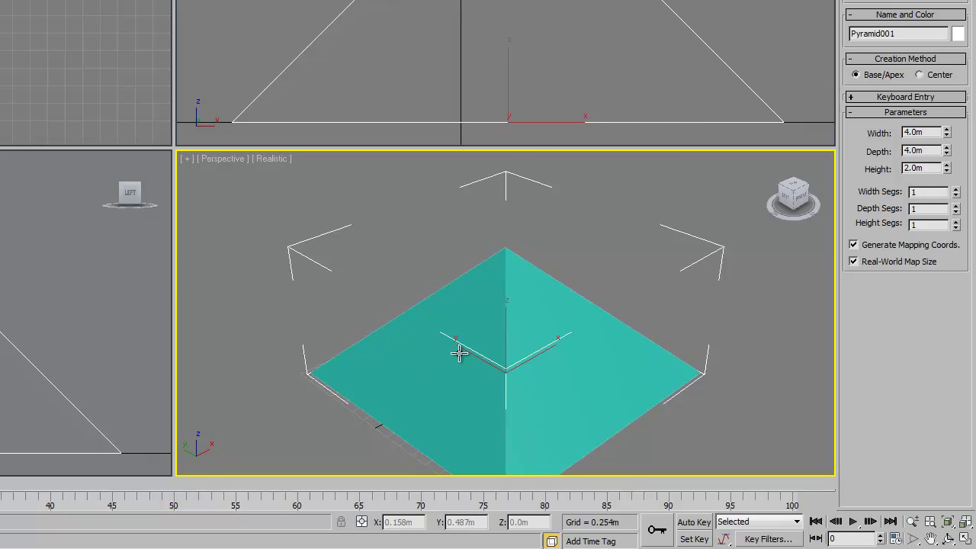
middle_click_drag(461, 349, 453, 319)
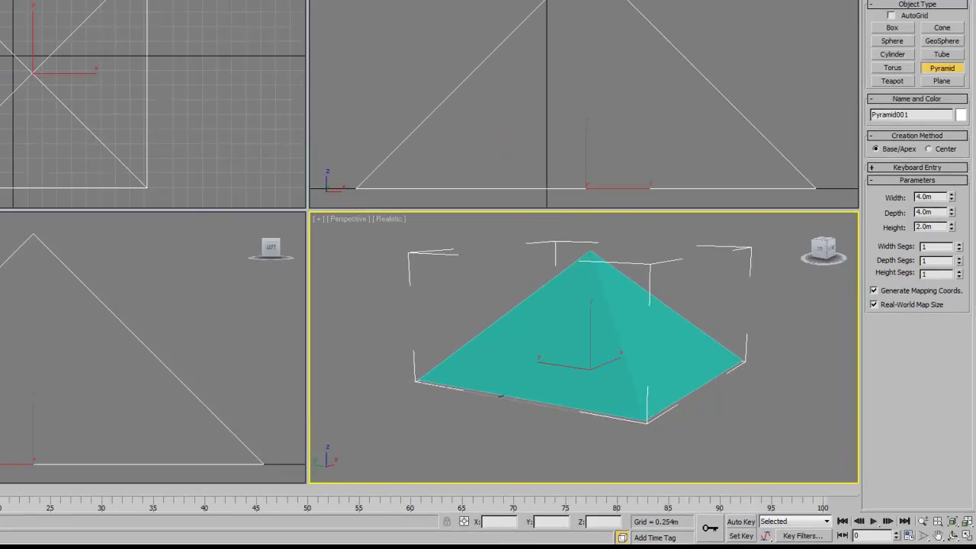
In the Slate Material Editor, add a Sand - Natural Medium node and wire it onto Pyramid001.
key("m")
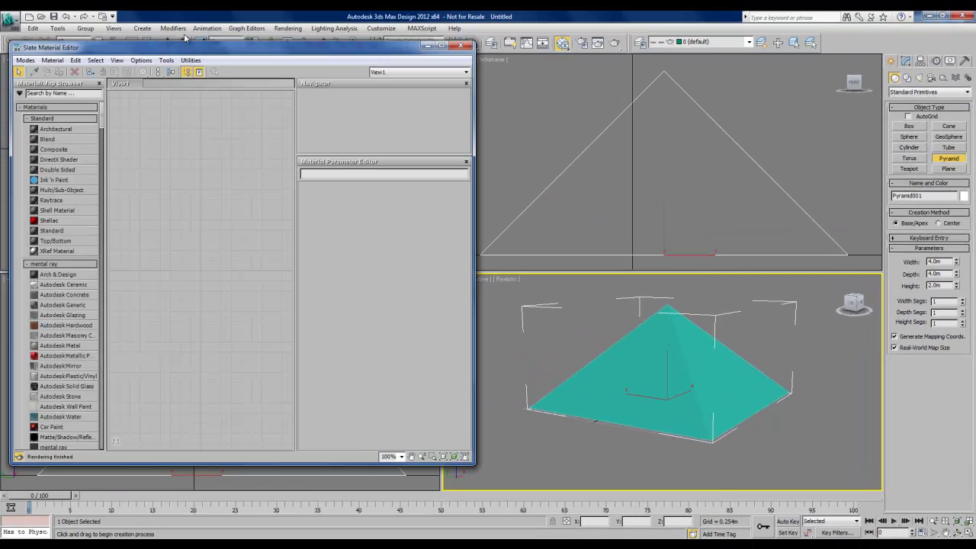
left_click(461, 46)
left_click(298, 31)
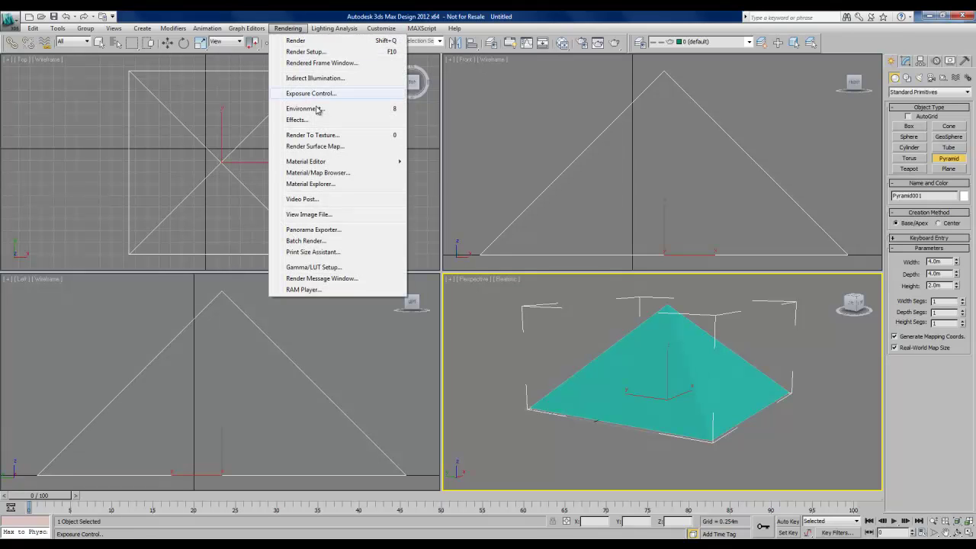
mouse_move(325, 164)
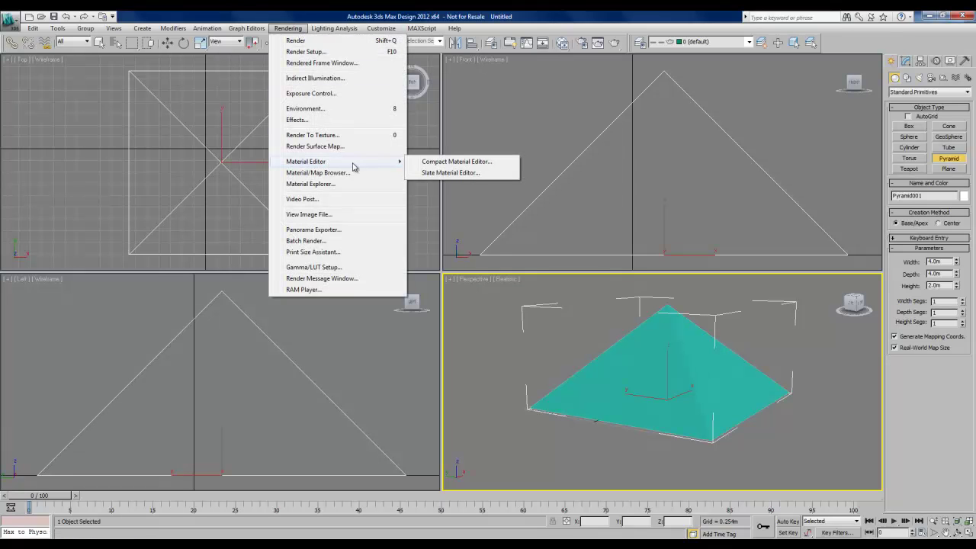
left_click(449, 173)
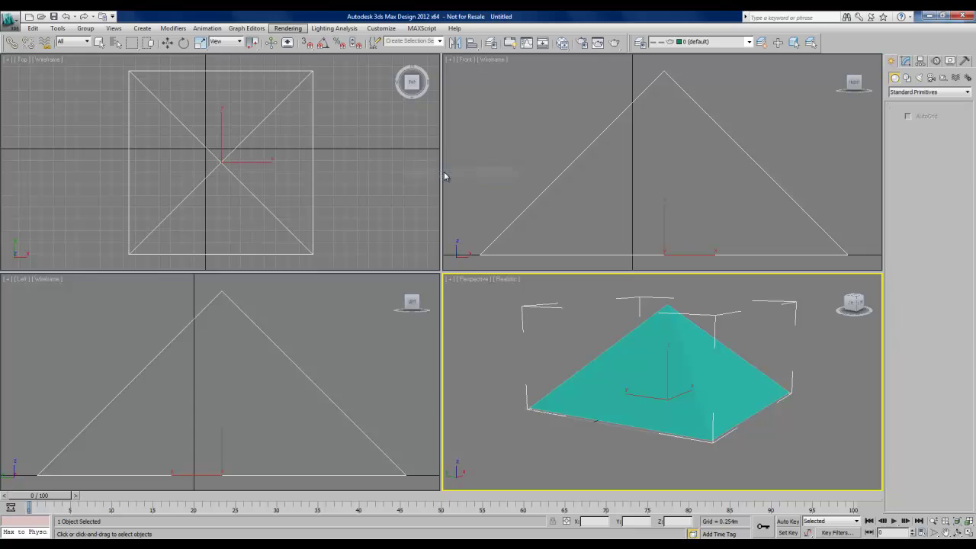
left_click_drag(239, 54, 256, 58)
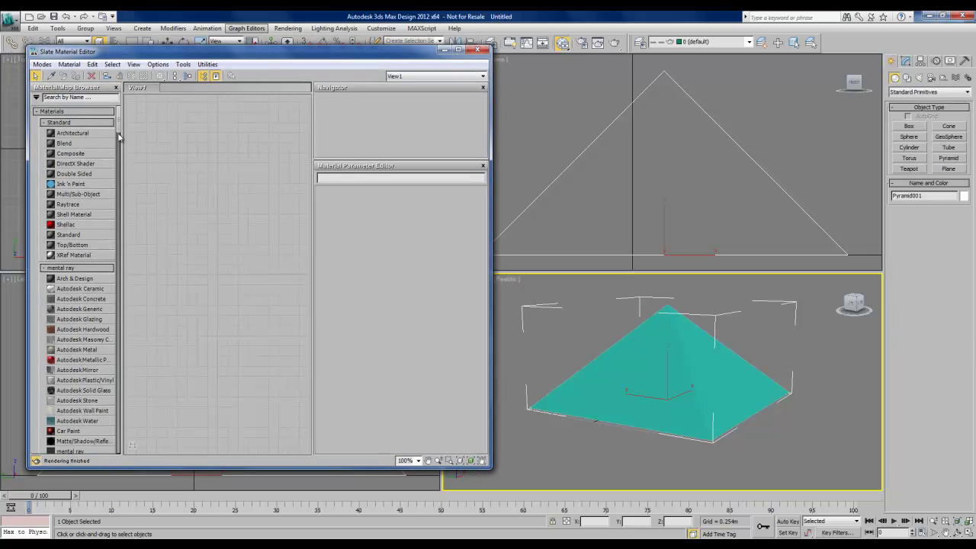
left_click_drag(120, 134, 122, 445)
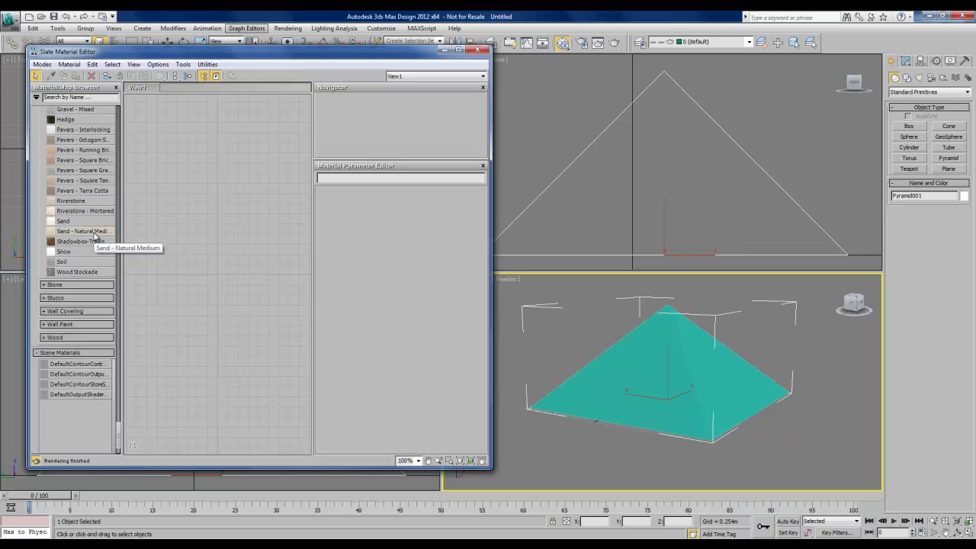
left_click_drag(95, 236, 195, 223)
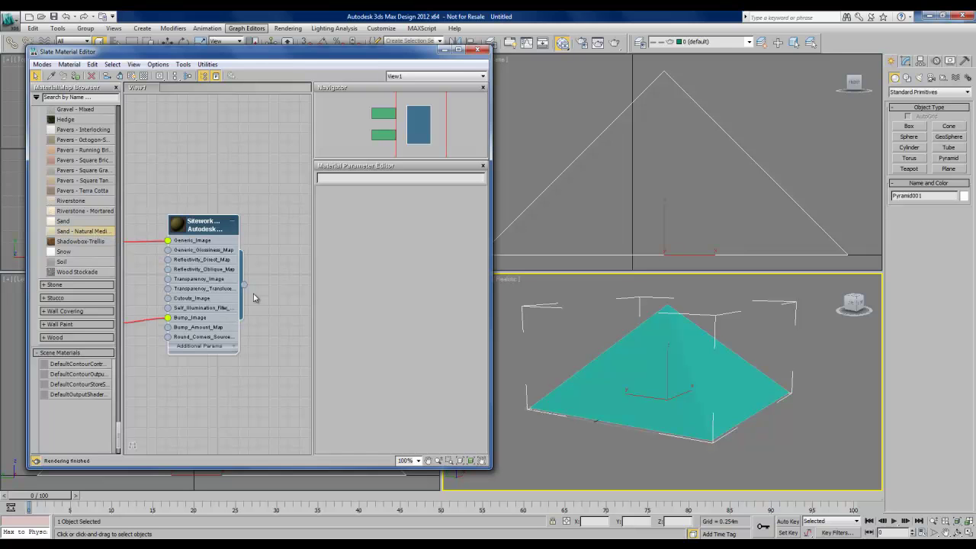
left_click_drag(243, 285, 616, 381)
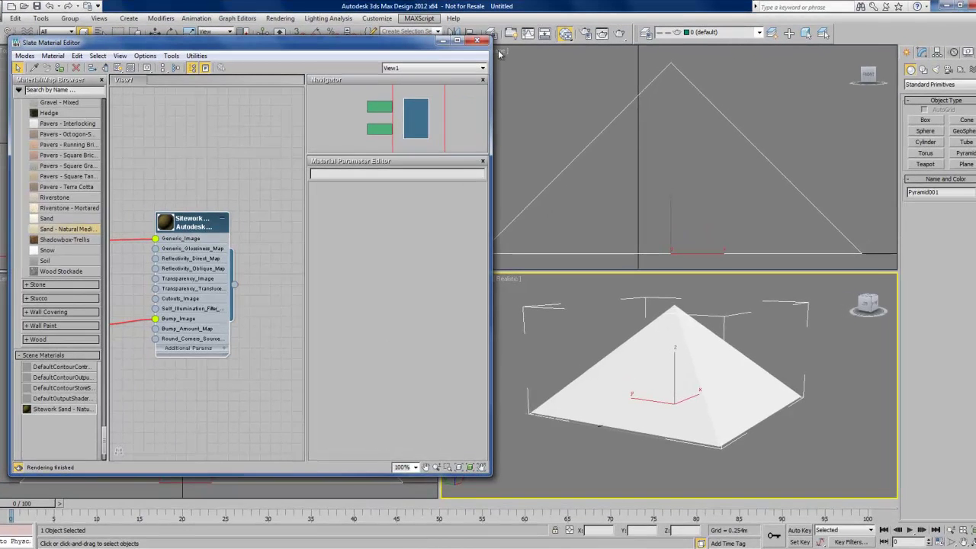
left_click(477, 41)
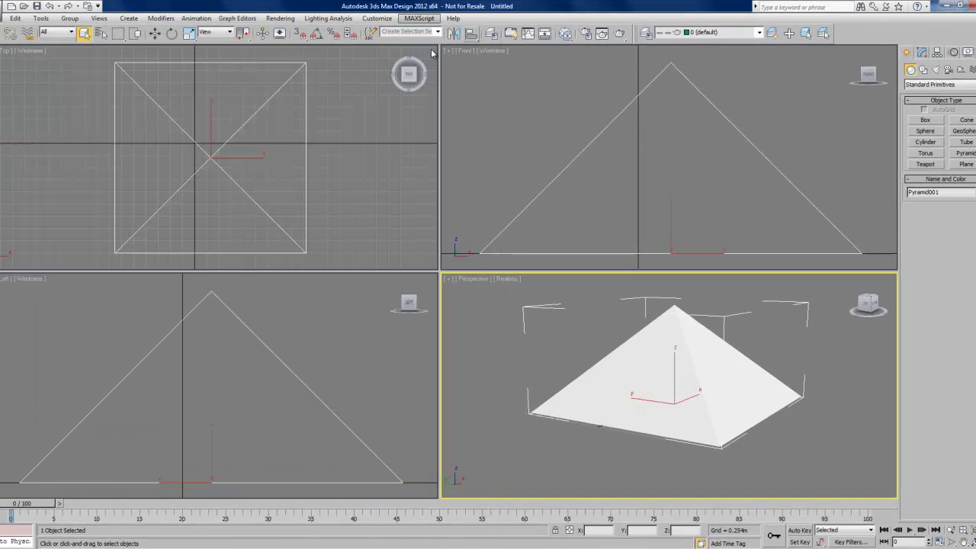
Draw Plane001 in the zoomed-out Top view and set its length and width to 5000.
right_click(61, 191)
scroll(60, 189, "down", 5)
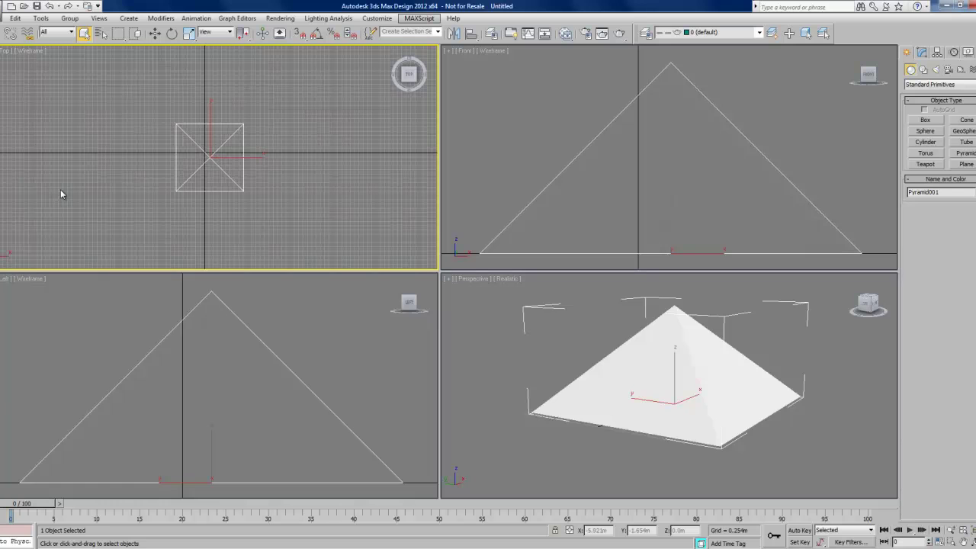
left_click(968, 165)
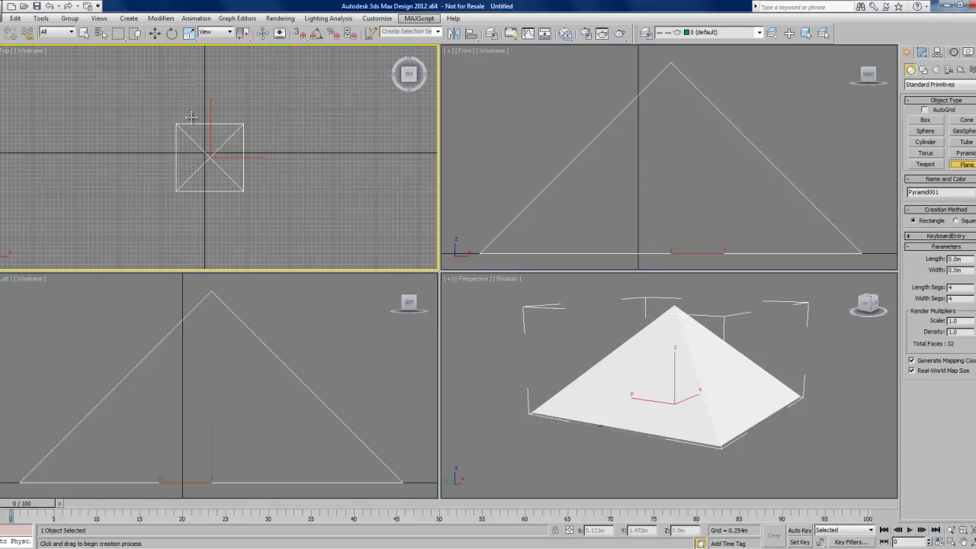
left_click_drag(50, 74, 362, 252)
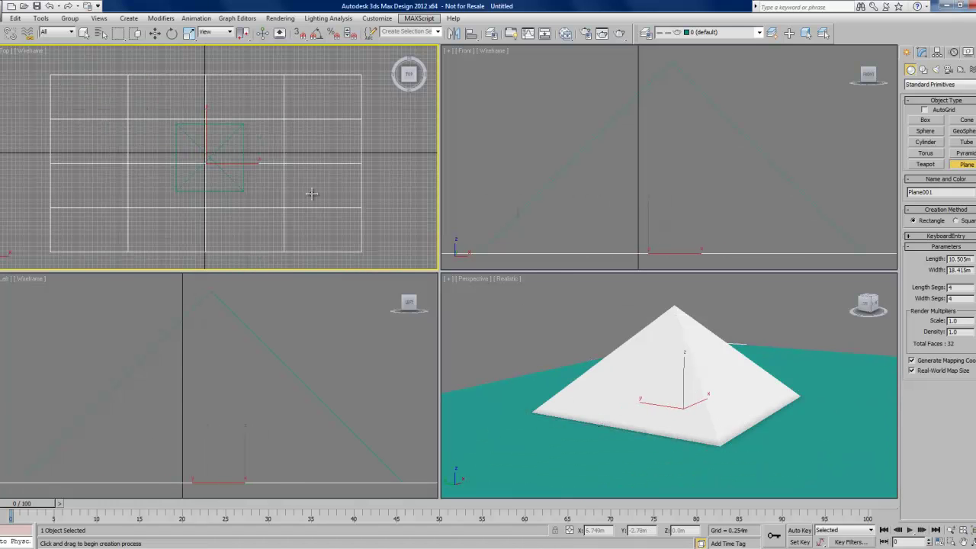
double_click(960, 260)
type("5000")
key("Tab")
type("500")
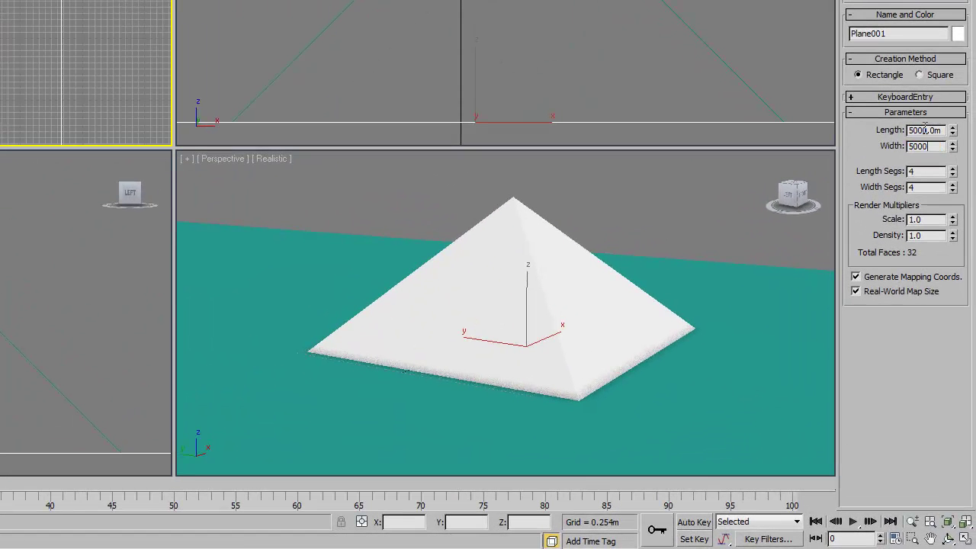
type("0")
key("Tab")
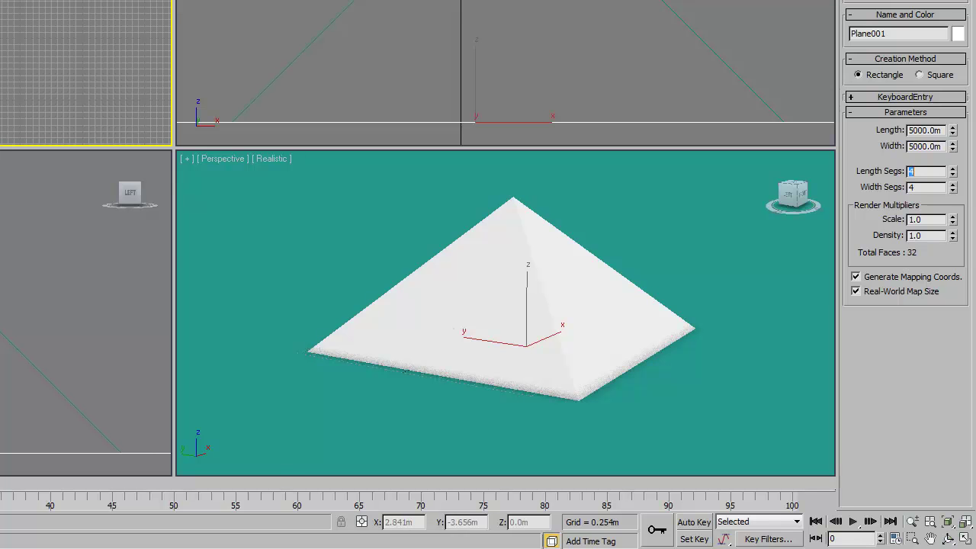
Add another Sand material node in the Slate editor and wire it onto Plane001.
right_click(76, 87)
right_click(279, 257)
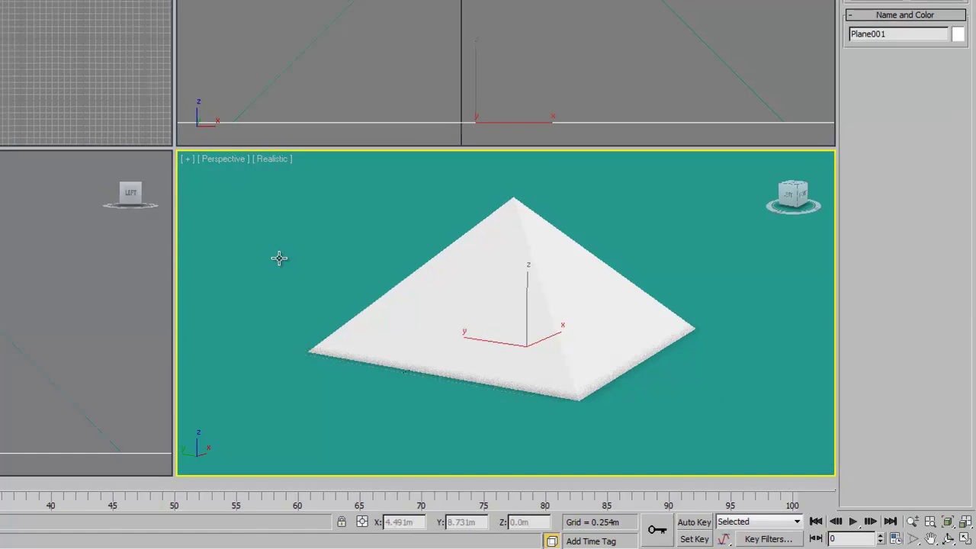
key("m")
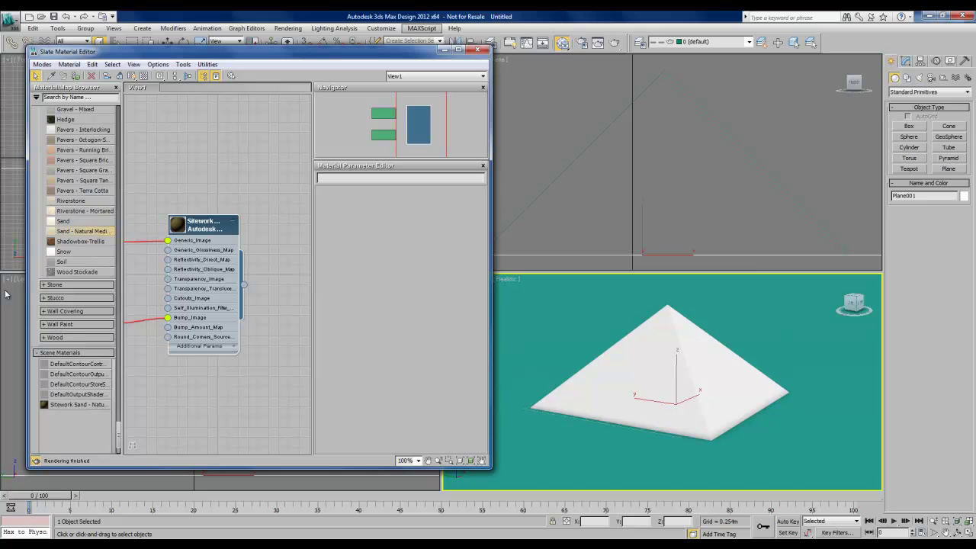
left_click_drag(67, 223, 230, 107)
left_click_drag(264, 162, 540, 300)
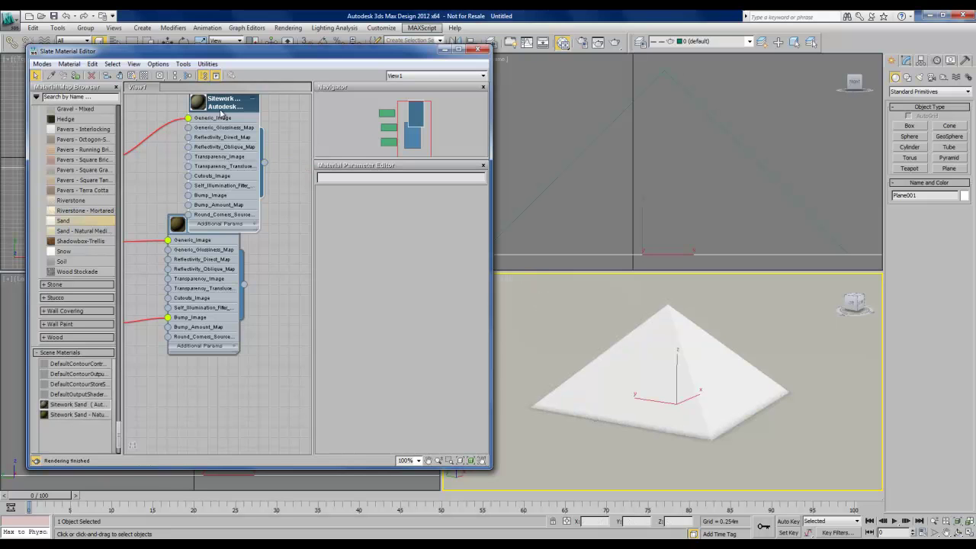
left_click_drag(224, 111, 275, 292)
Line up the two sand material nodes and close the Slate Material Editor.
left_click_drag(224, 350, 254, 248)
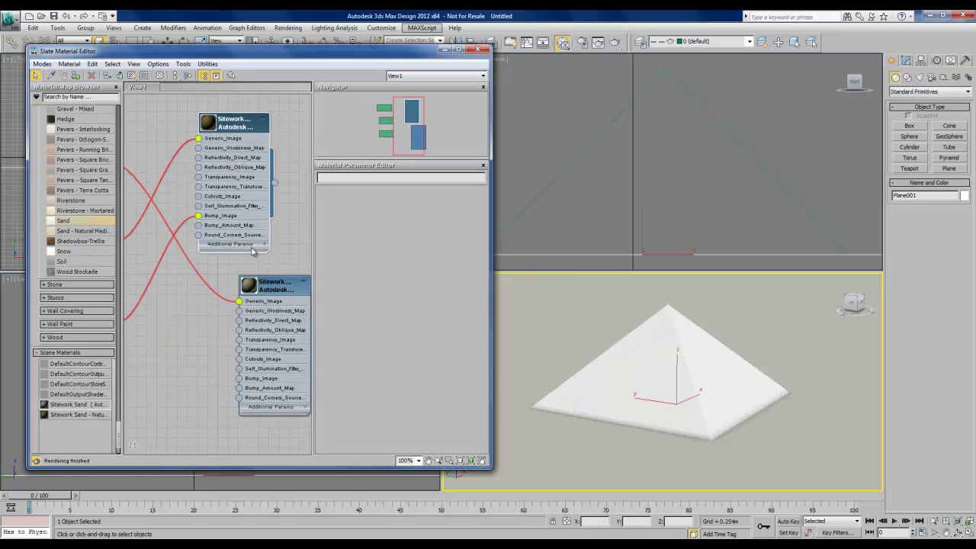
left_click_drag(278, 292, 246, 293)
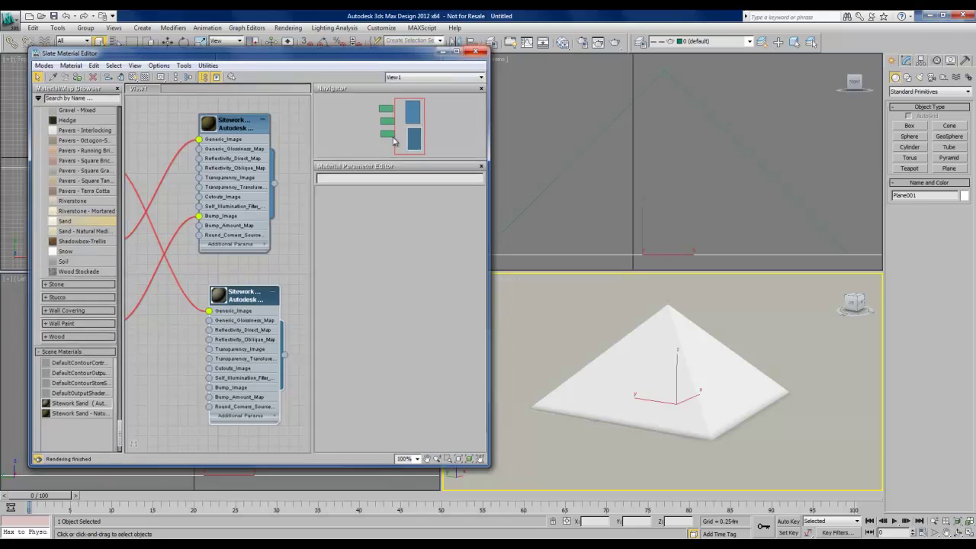
left_click(478, 50)
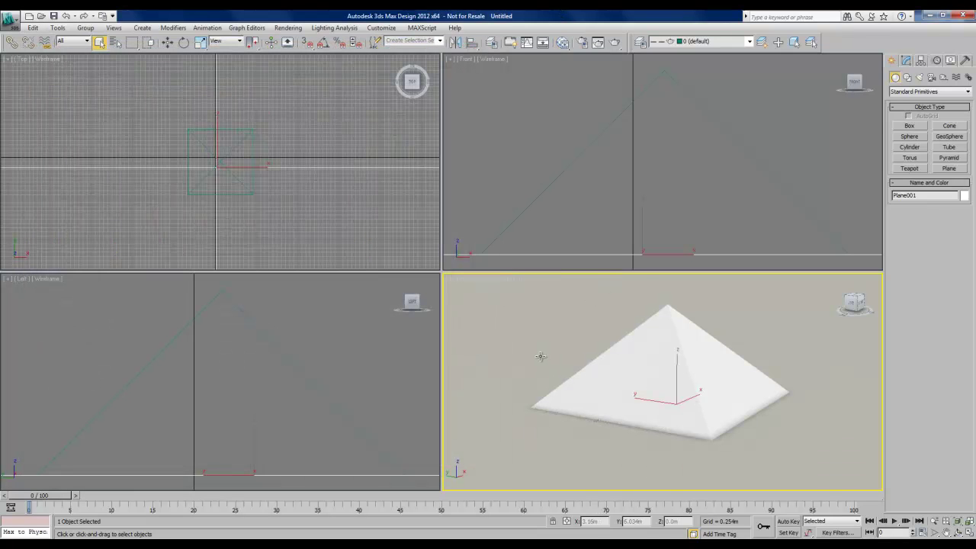
Zoom and orbit the Perspective view low so the horizon sits behind the pyramid.
scroll(545, 358, "down", 5)
scroll(702, 409, "up", 4)
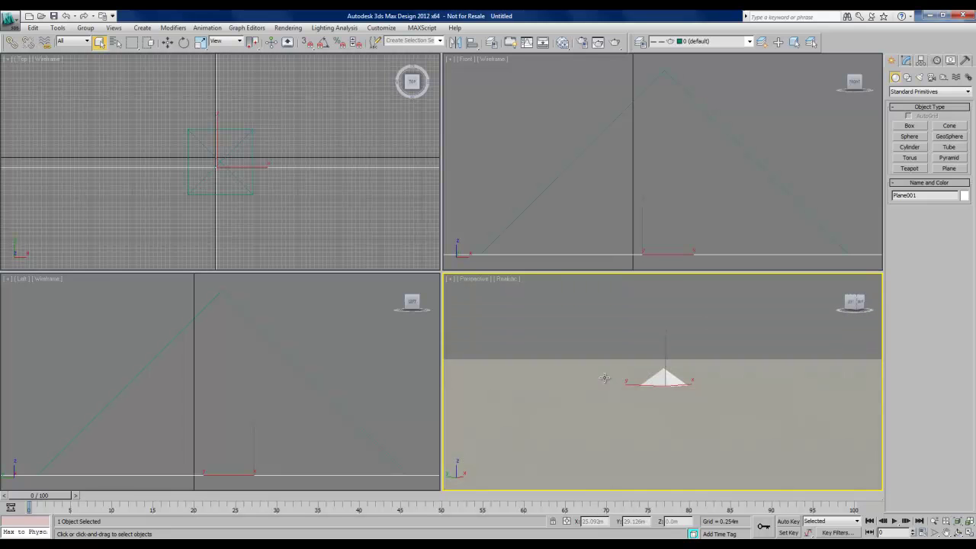
scroll(634, 420, "up", 5)
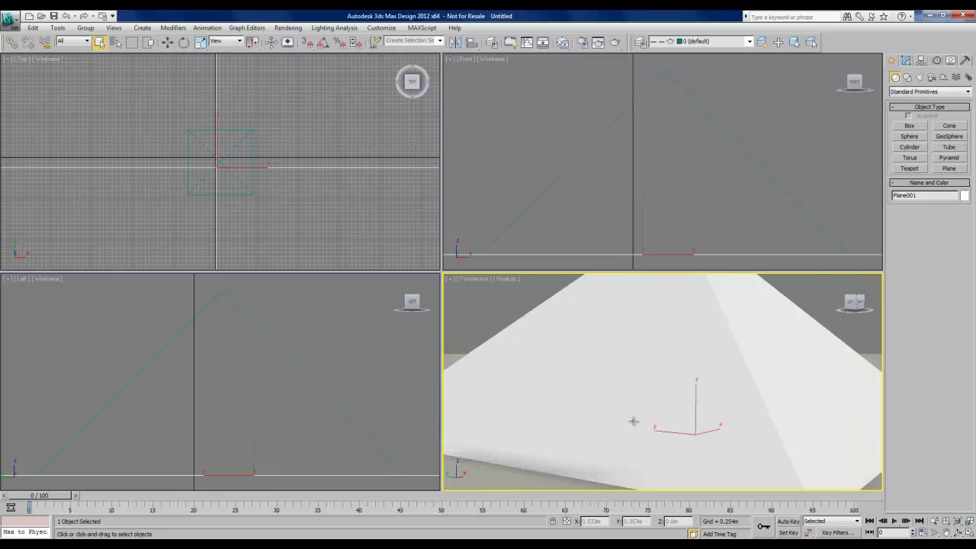
scroll(624, 423, "down", 7)
scroll(618, 424, "up", 5)
scroll(627, 420, "down", 6)
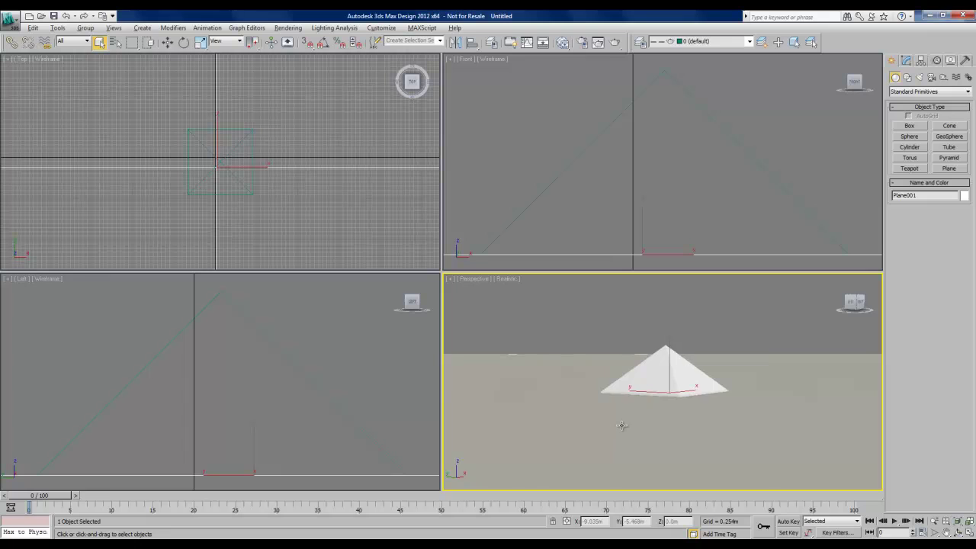
middle_click_drag(620, 424, 644, 425, "alt")
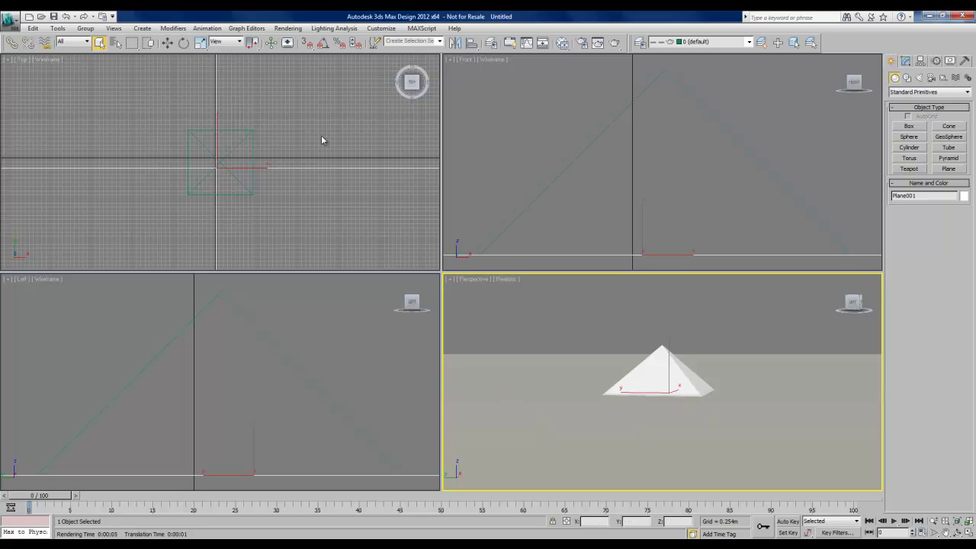
Render the Perspective view from the Rendering menu, close the frame, then re-render with Shift+Q.
left_click(297, 31)
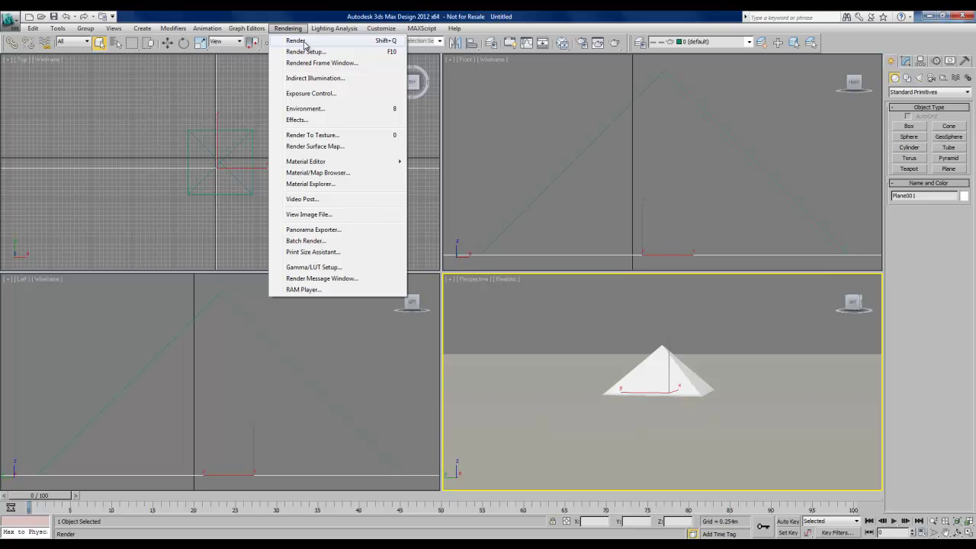
left_click(297, 41)
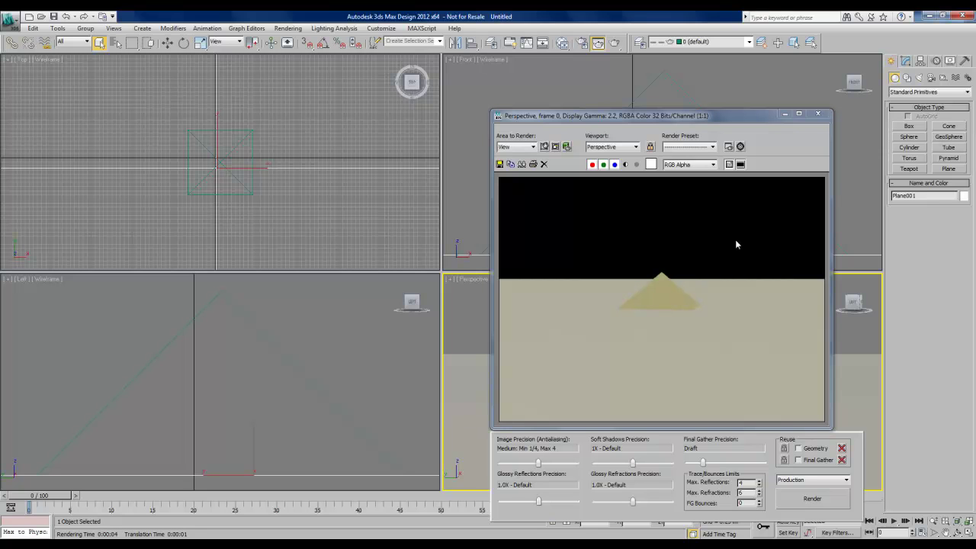
left_click(817, 114)
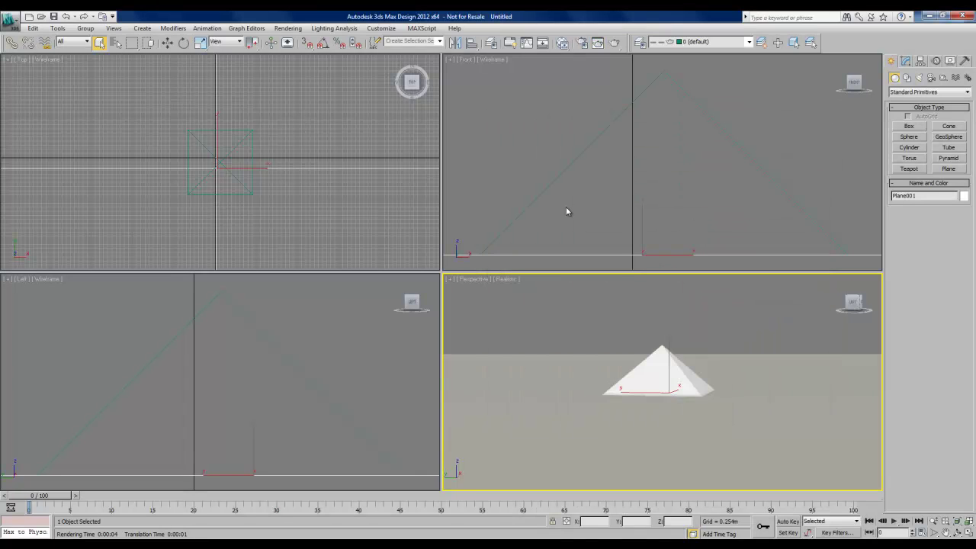
key("shift+q")
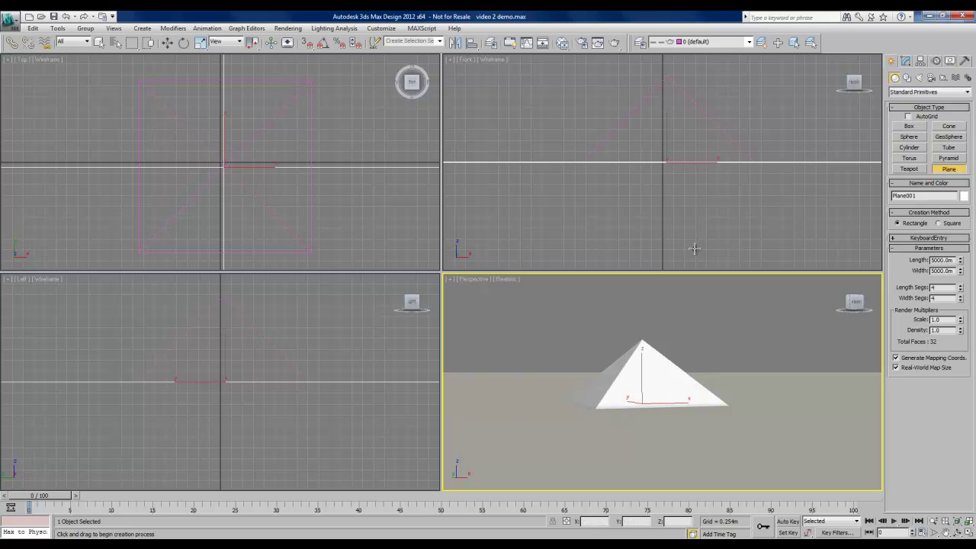
Place a Daylight system at the scene centre in Top view, accepting mr Photographic Exposure and mr Physical Sky.
left_click(968, 78)
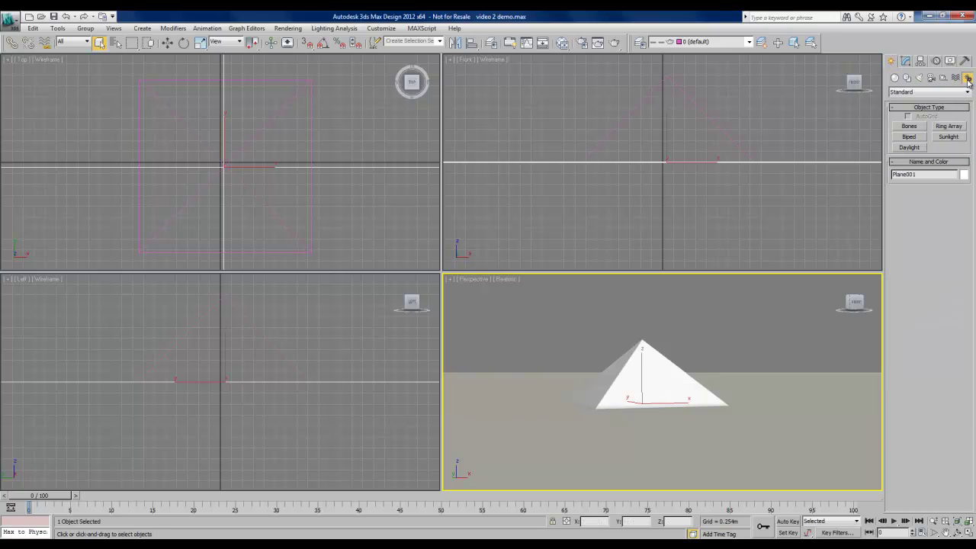
left_click(908, 148)
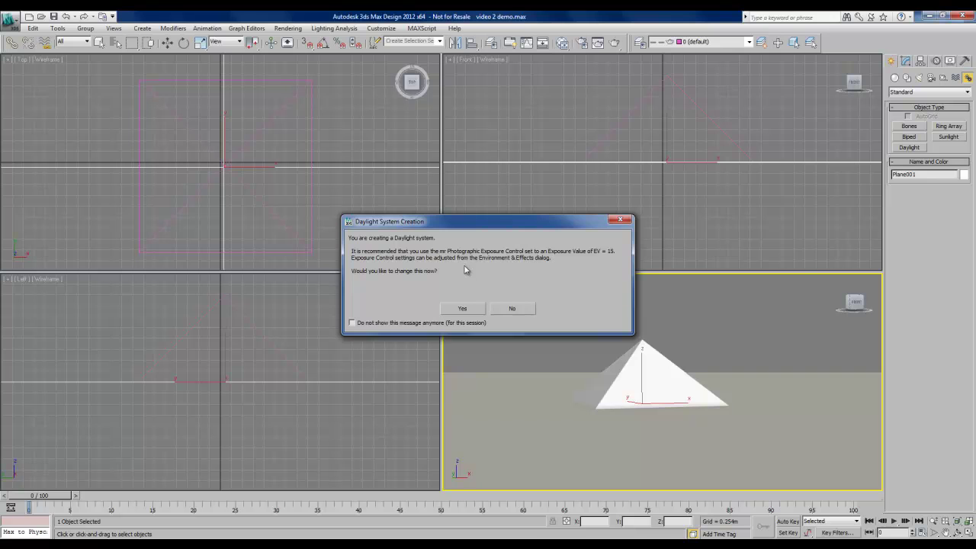
left_click(462, 308)
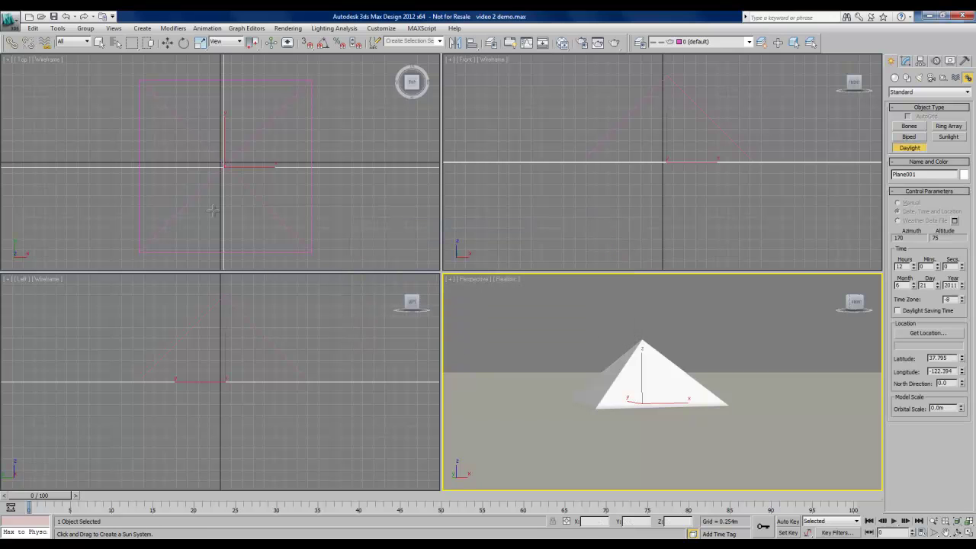
right_click(168, 194)
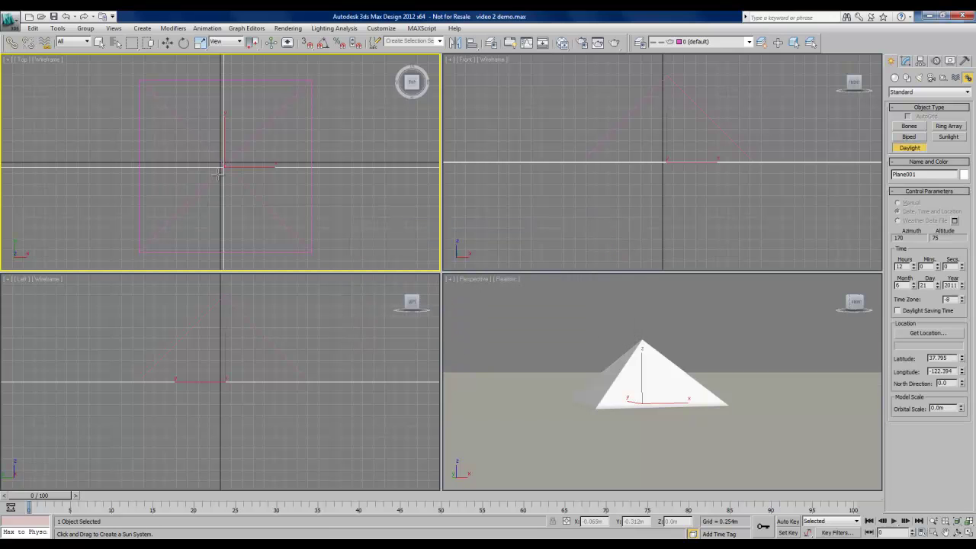
left_click_drag(221, 151, 220, 184)
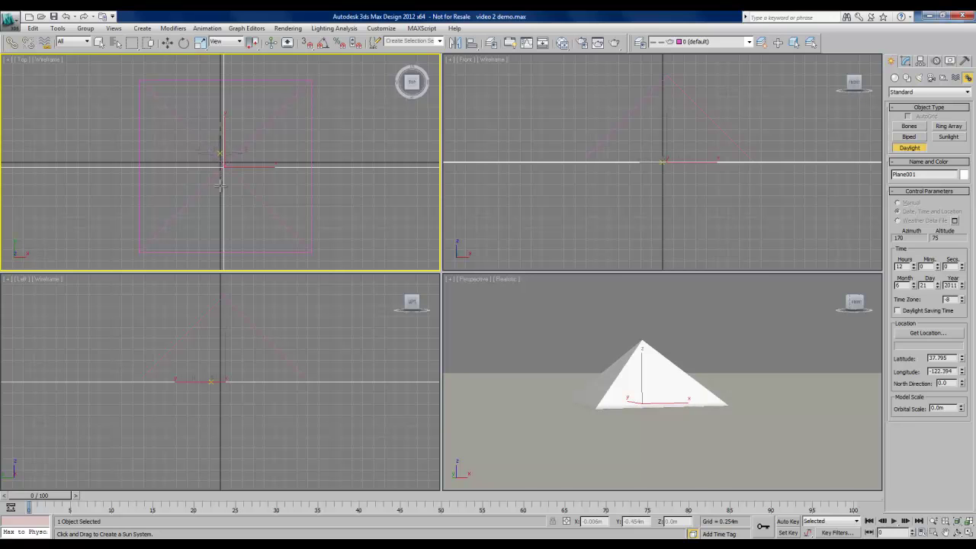
left_click(217, 255)
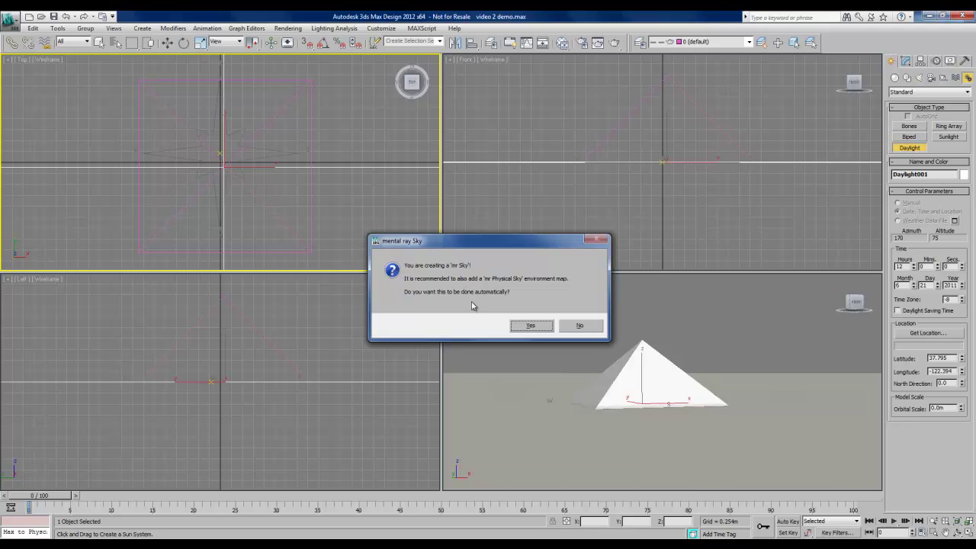
left_click(530, 326)
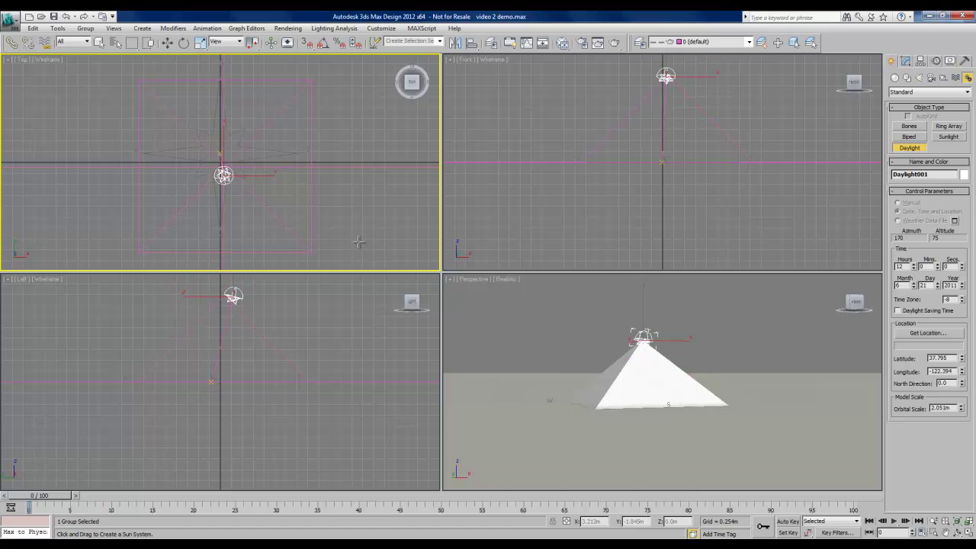
left_click(359, 242)
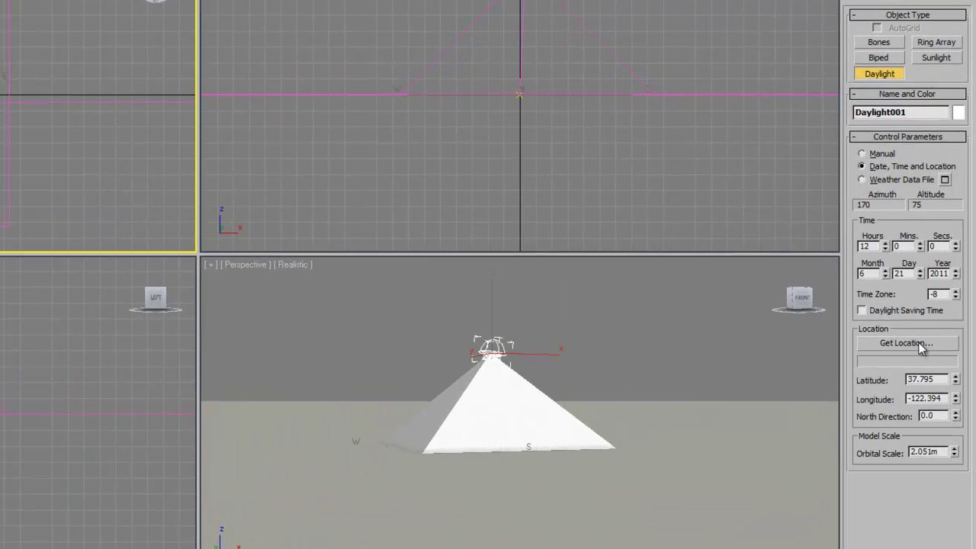
Set the daylight location to Cairo, Egypt from the Africa map, then activate the Perspective view.
left_click(920, 345)
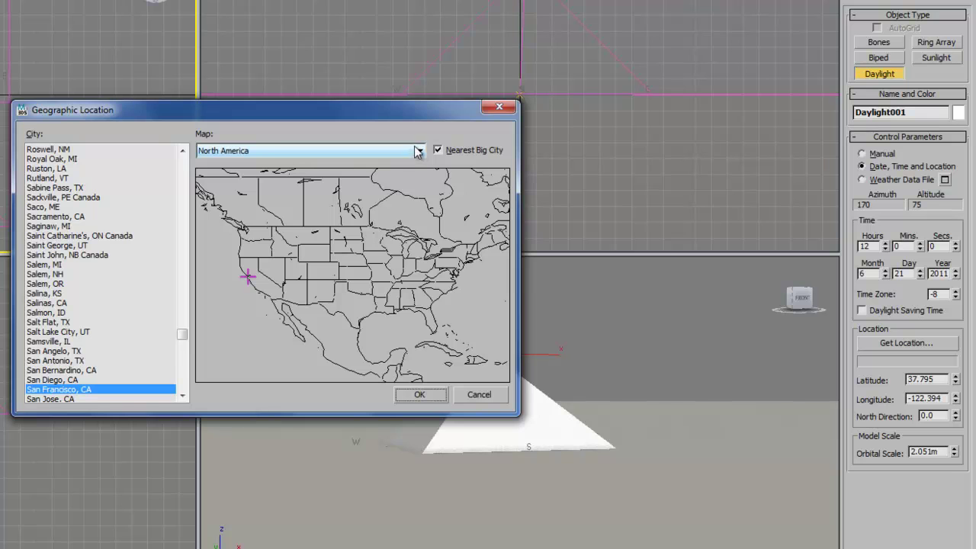
left_click(421, 152)
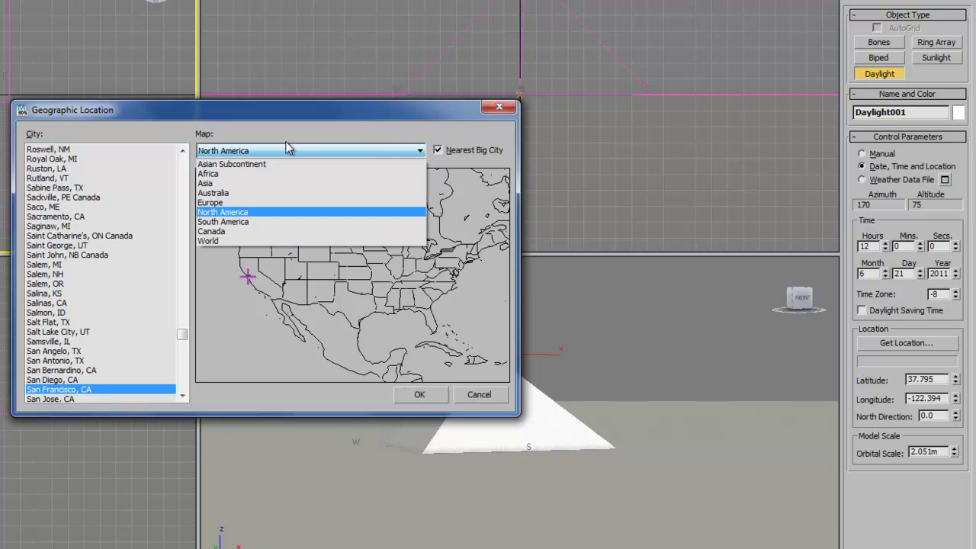
left_click(233, 175)
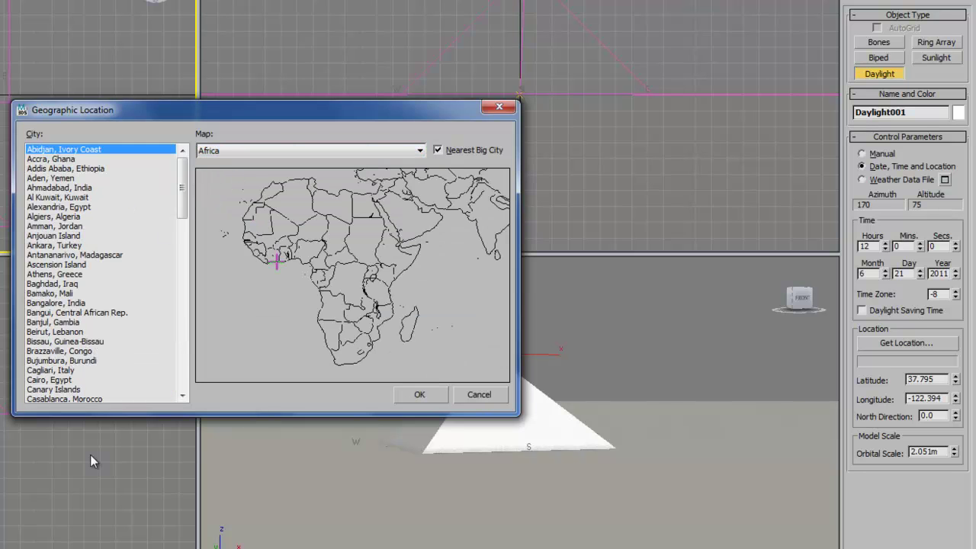
left_click(61, 380)
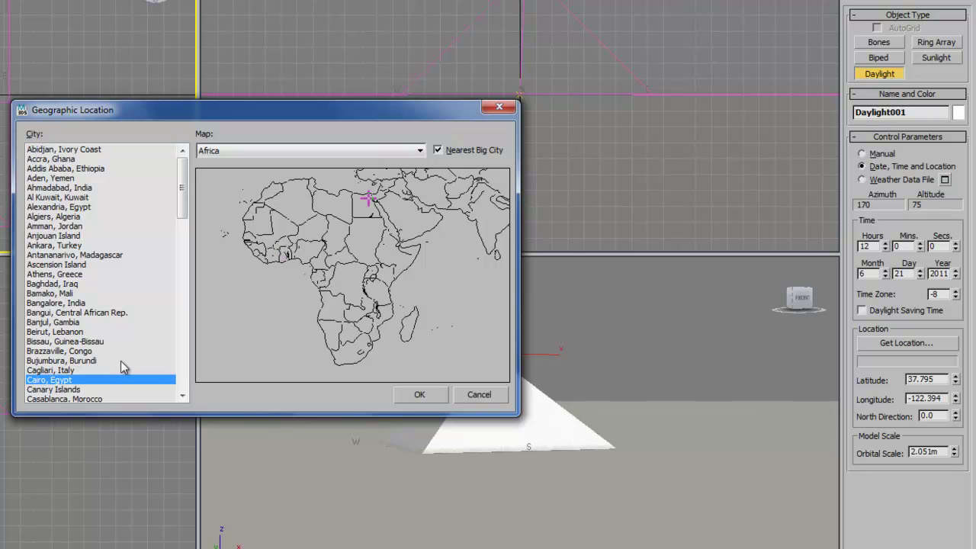
left_click(419, 395)
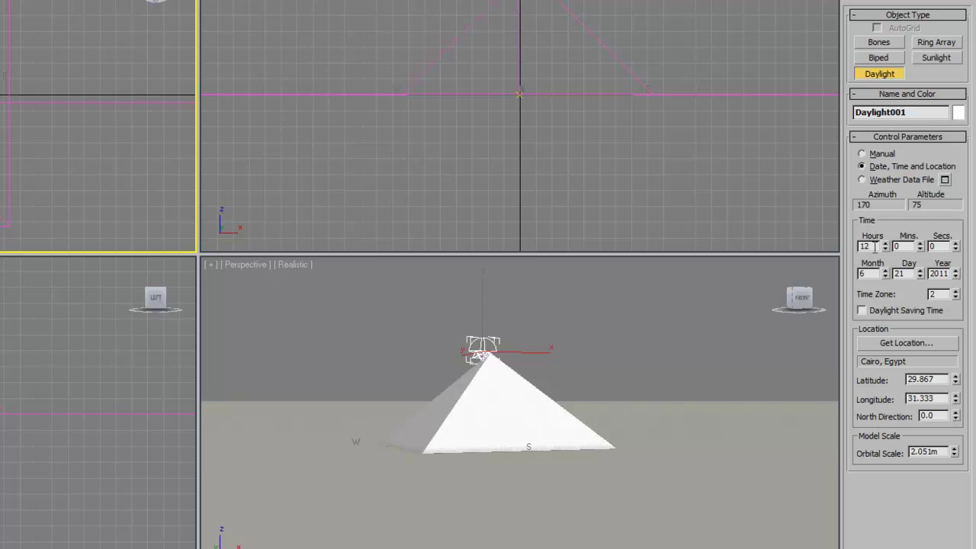
right_click(350, 333)
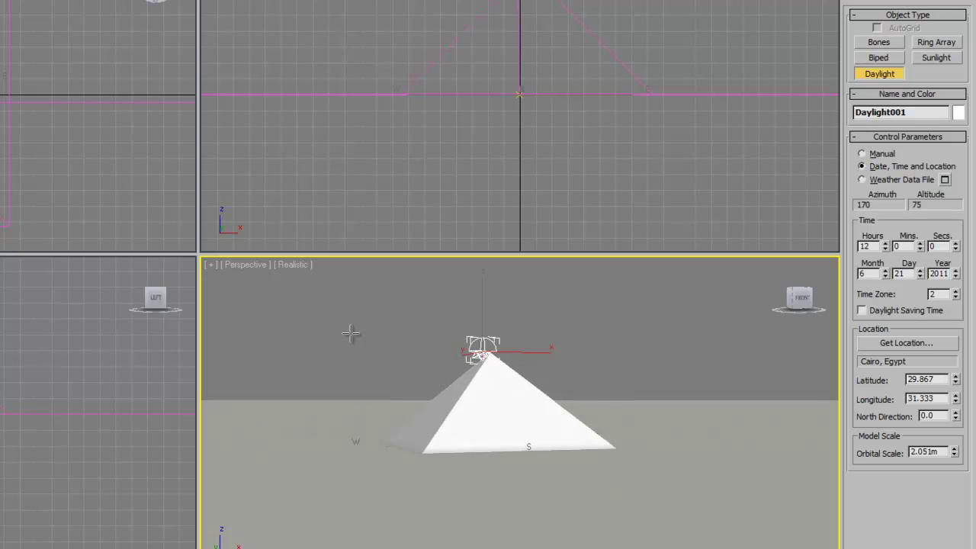
Render the Perspective view with Shift+Q to check the blue sky, then close the render.
key("shift+q")
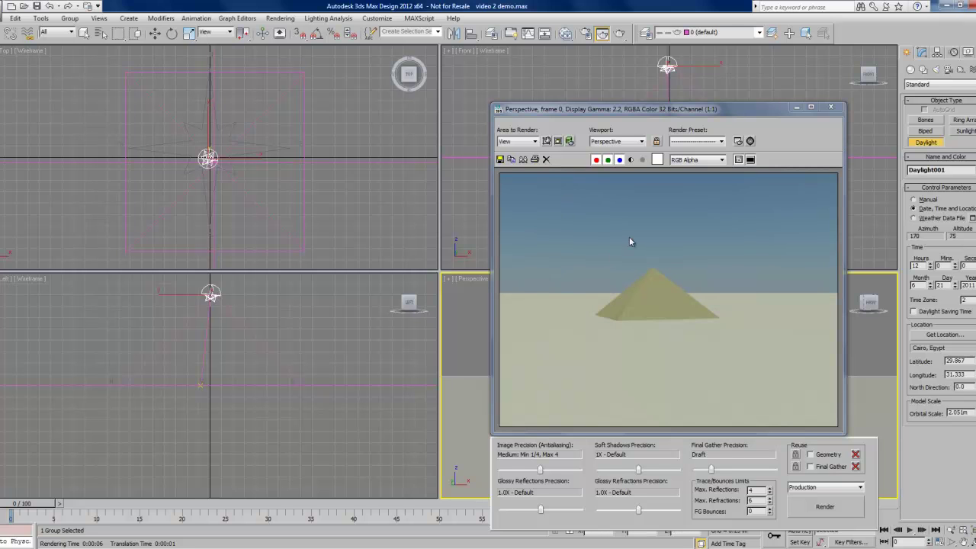
left_click(829, 108)
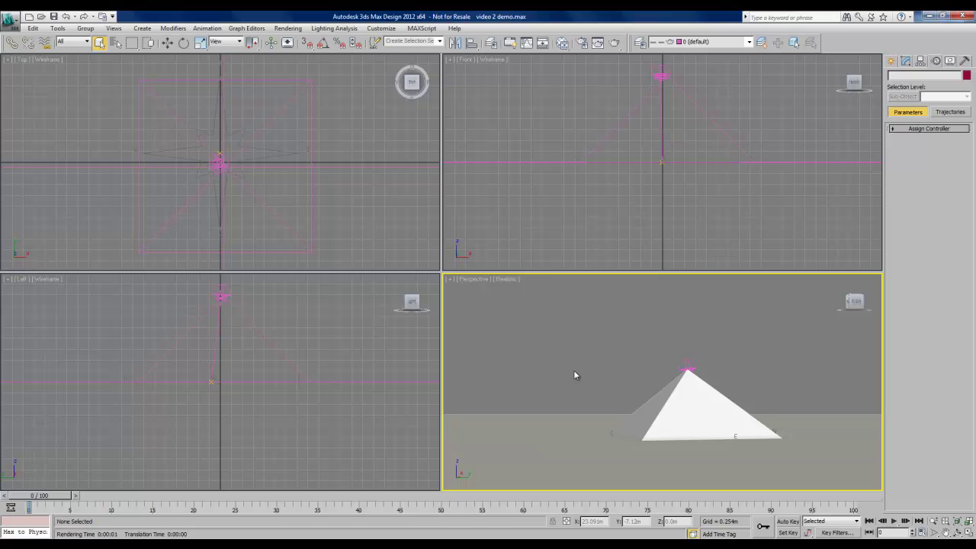
Select the daylight, raise the hour to 17, render and close the image.
left_click(687, 370)
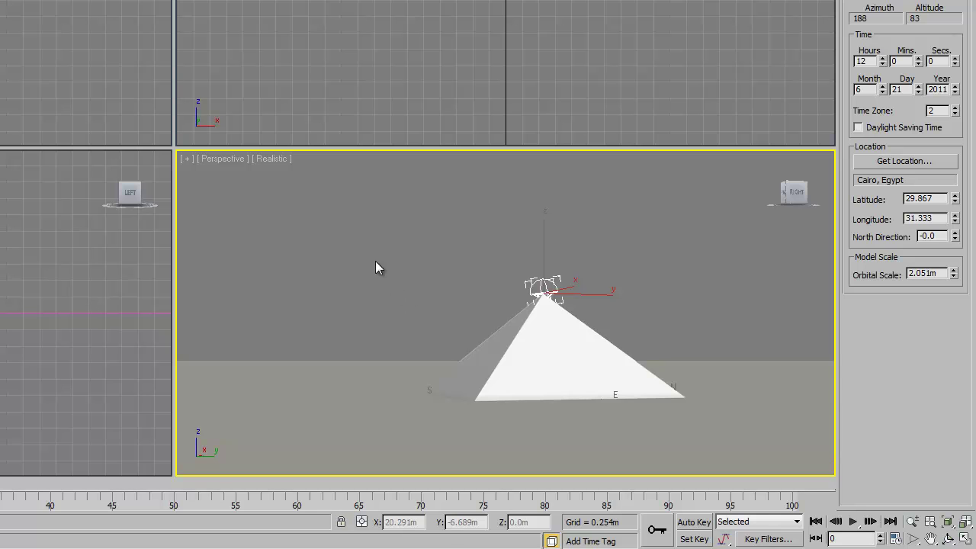
left_click(883, 58)
left_click(882, 58)
left_click(882, 58)
left_click(883, 58)
left_click(883, 58)
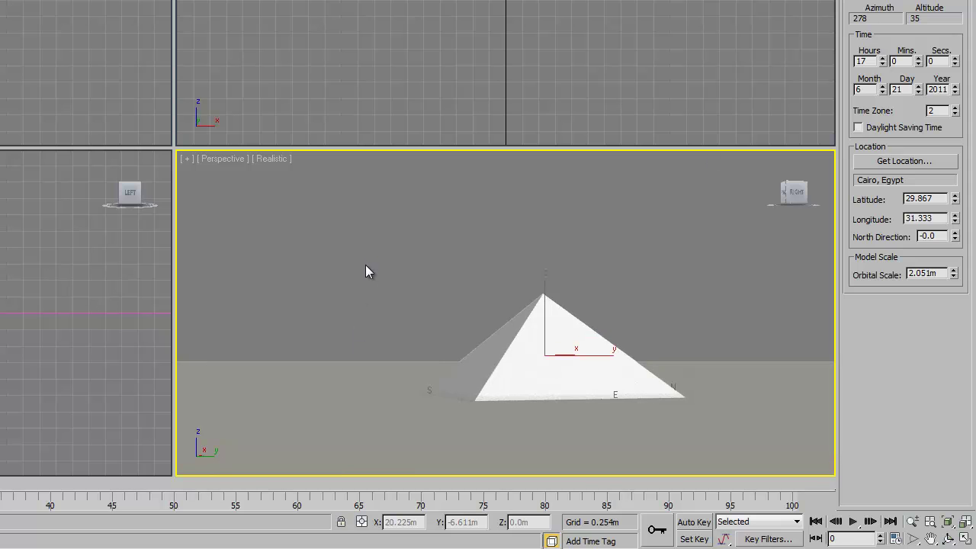
key("shift+q")
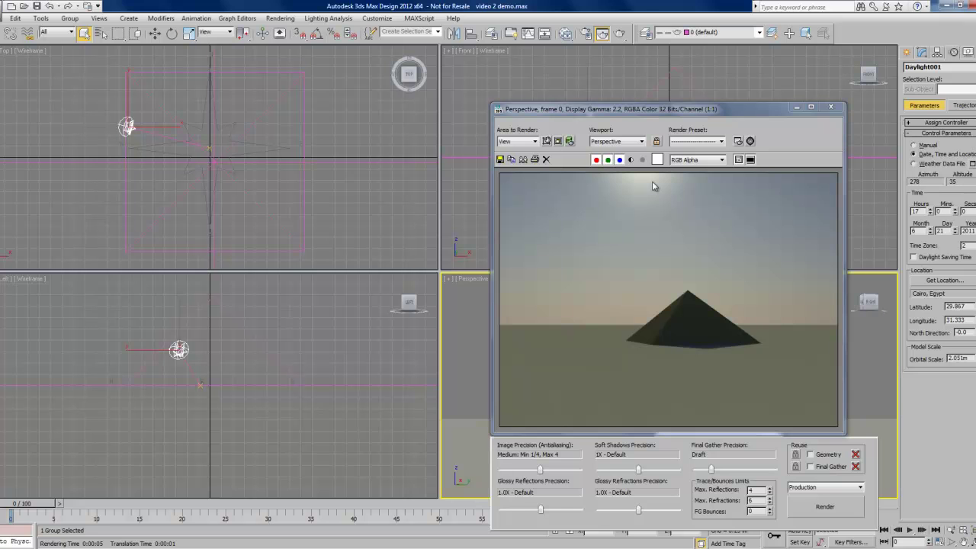
left_click(830, 107)
Render the scene at 18:00, then advance the sun to 19:00 and render again.
left_click(930, 211)
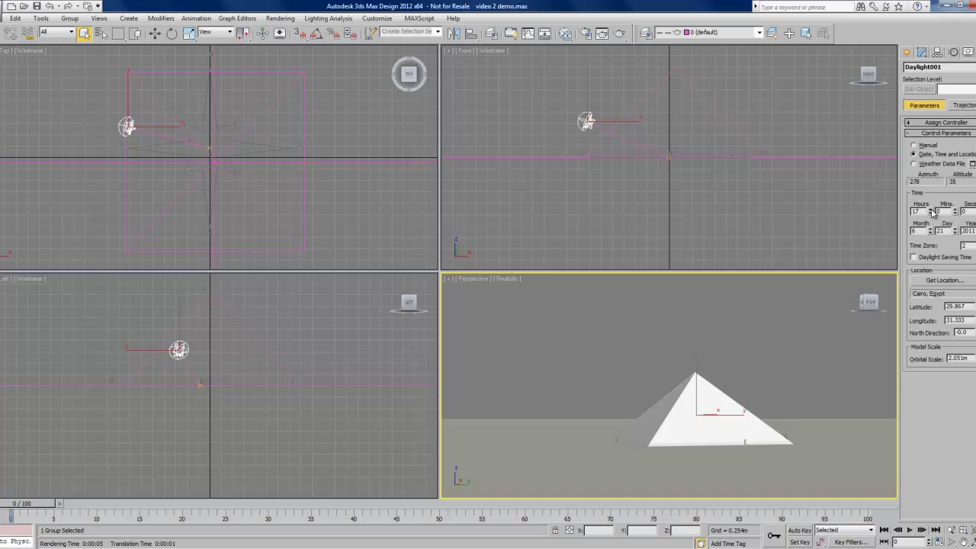
key("shift+q")
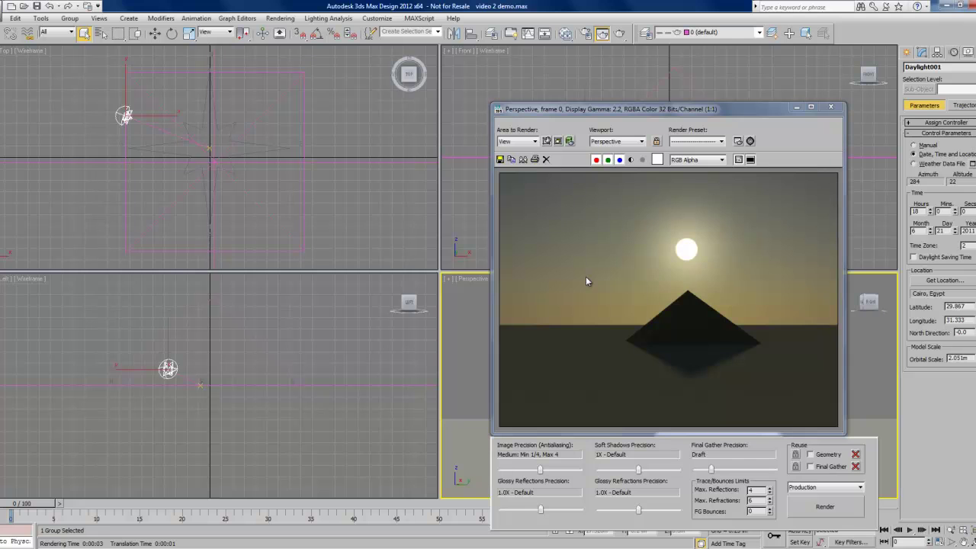
left_click(831, 106)
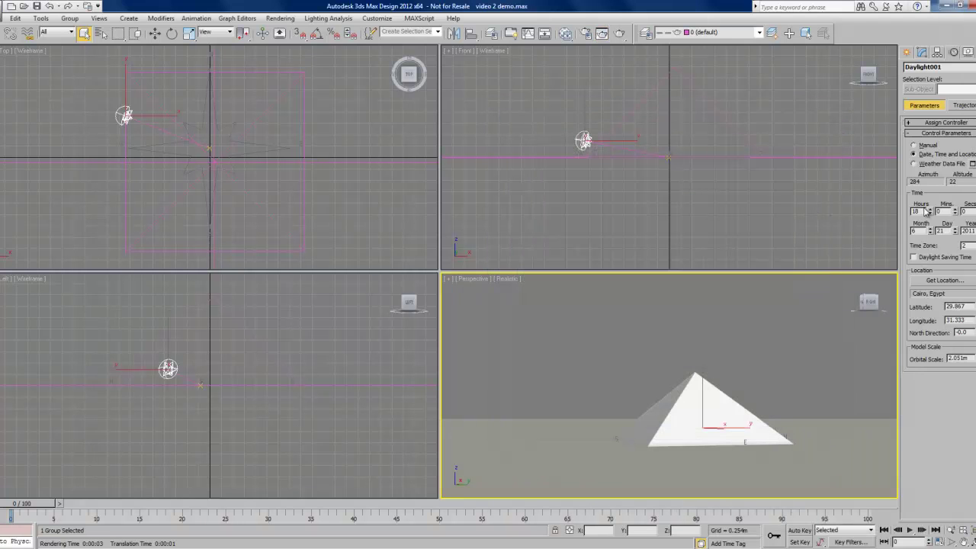
left_click(930, 209)
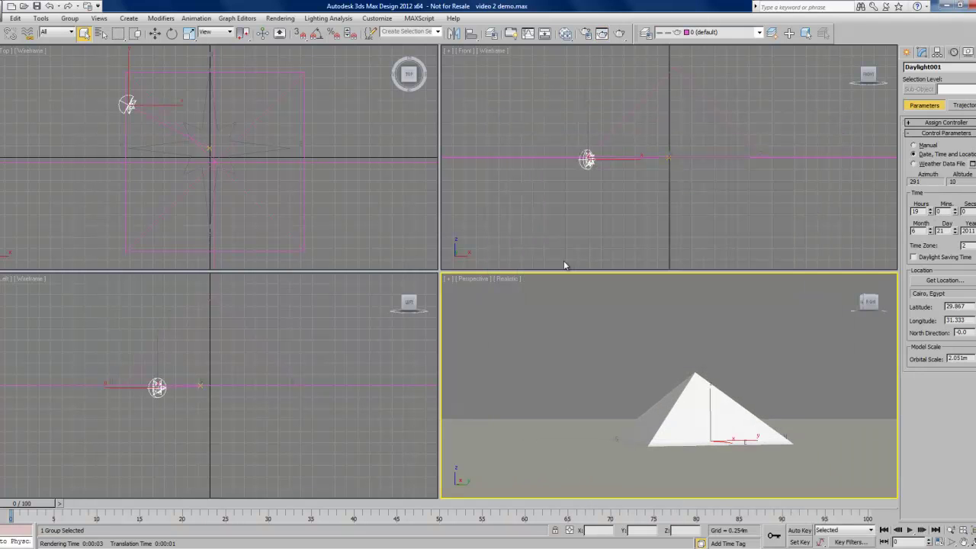
key("shift+q")
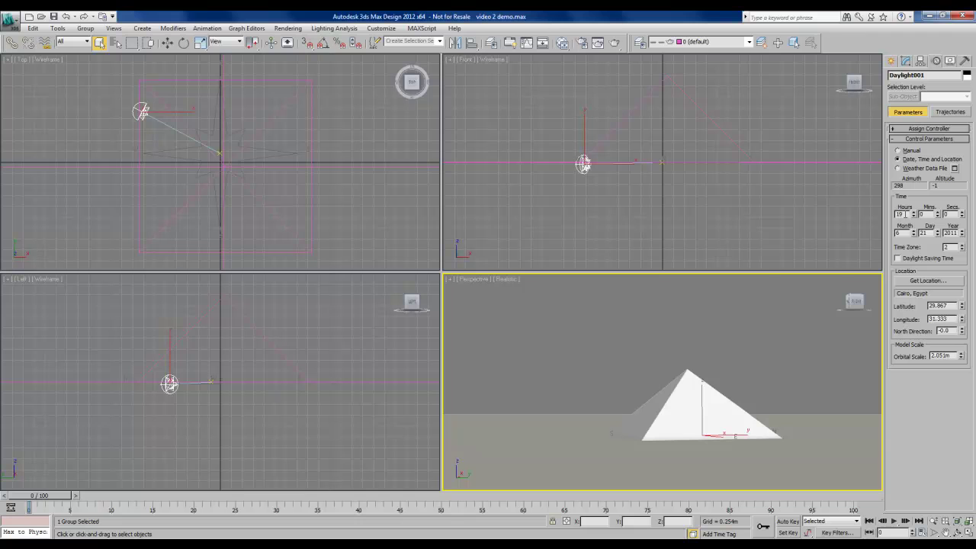
Set the sun's hour back to 12 and render the pyramid under a blue noon sky.
left_click_drag(903, 214, 888, 218)
type("12")
key("Return")
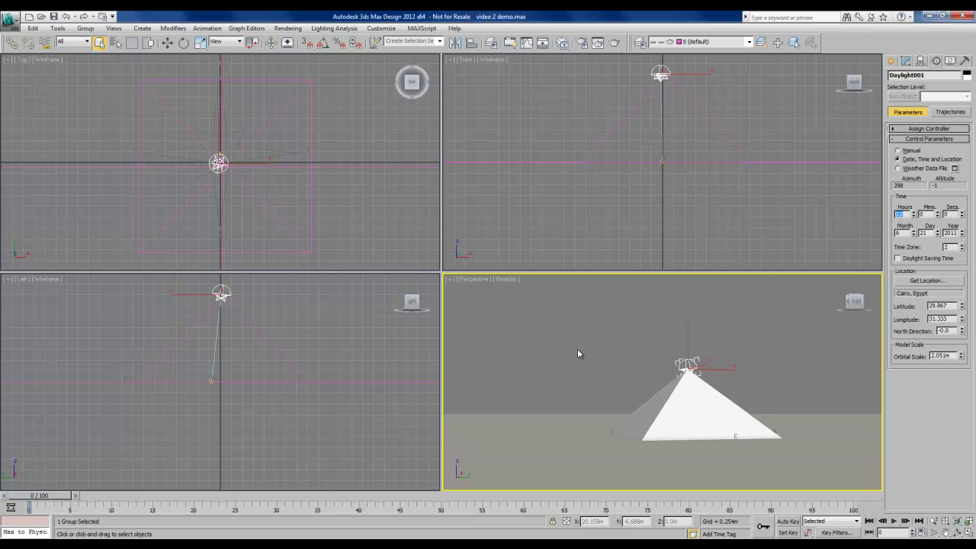
key("shift+q")
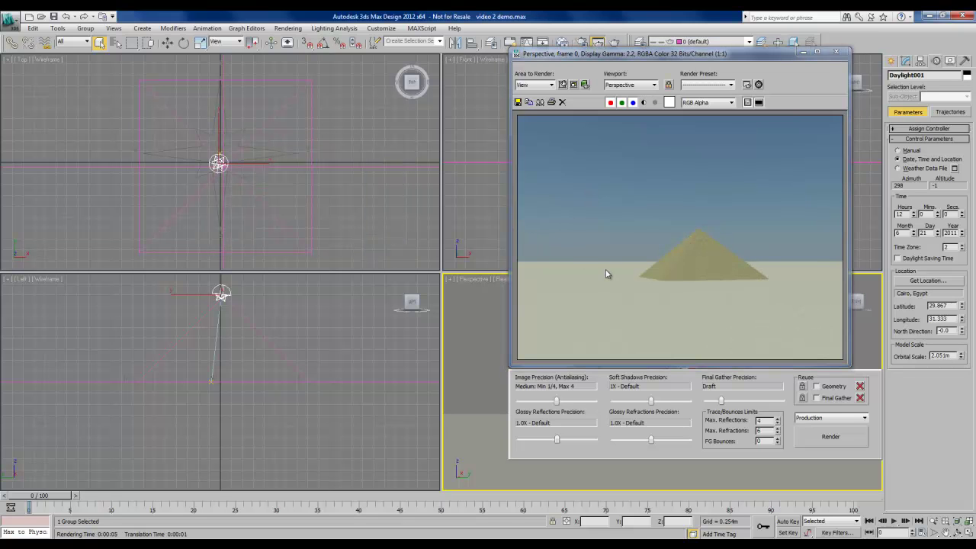
left_click(836, 51)
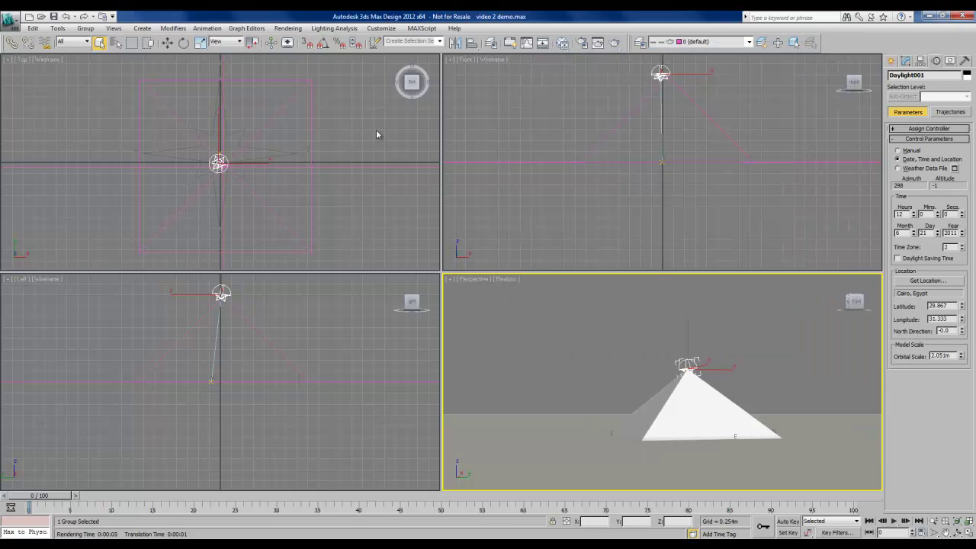
Open Environment and Effects and the Slate Material Editor, with free space in the node view.
left_click(300, 31)
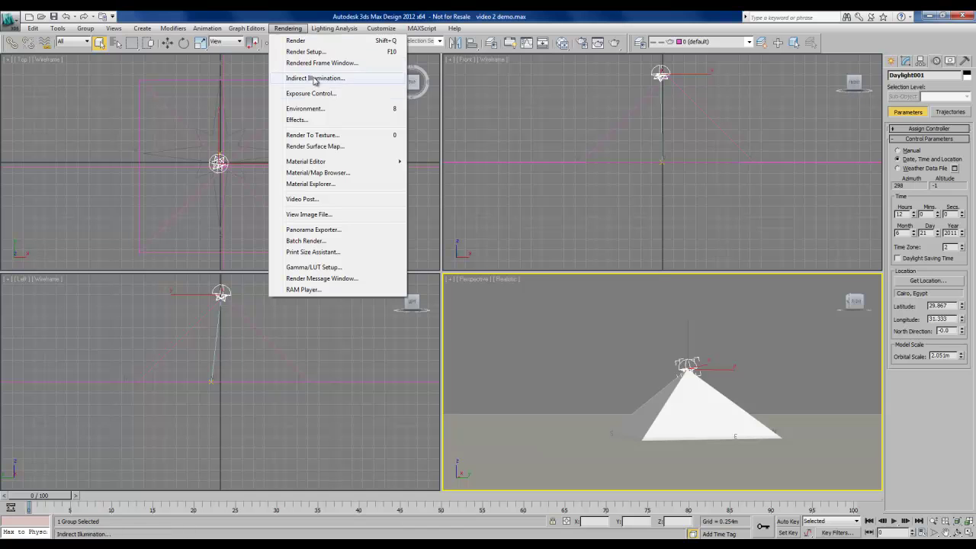
left_click(319, 111)
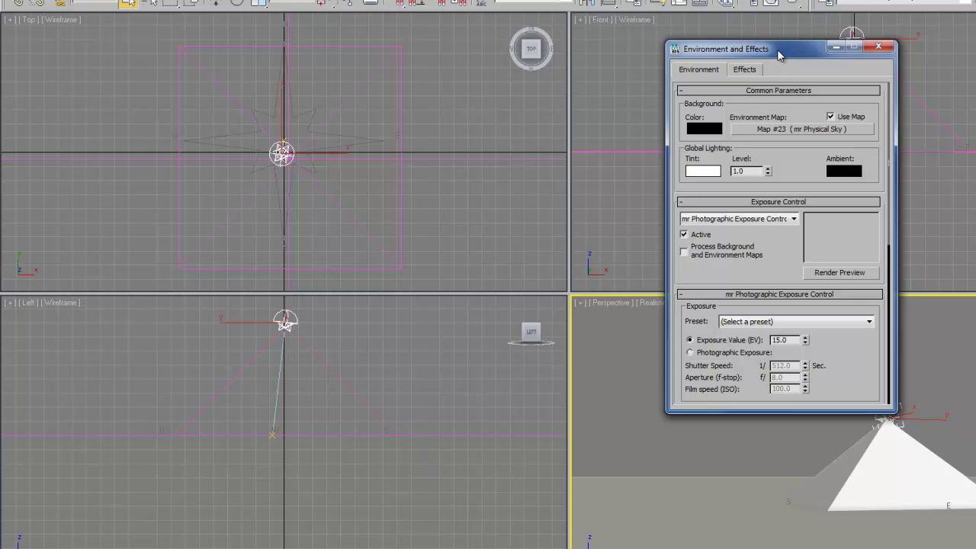
key("m")
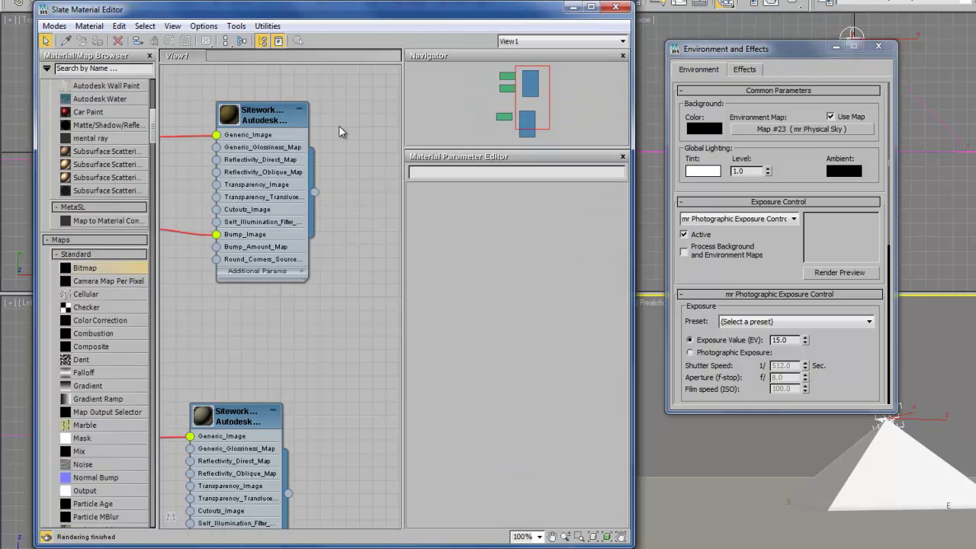
middle_click_drag(339, 125, 261, 328)
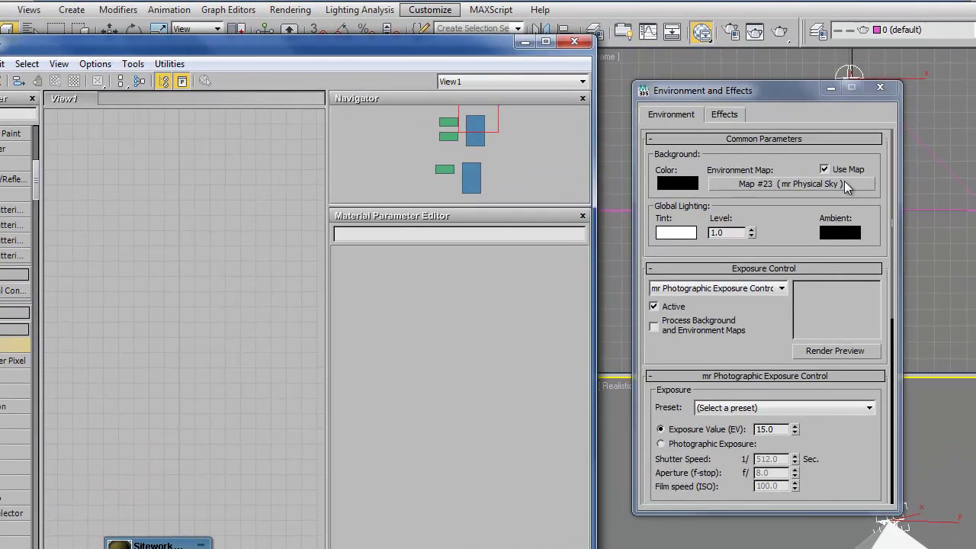
Drop the mr Physical Sky environment map (Map #23) into View1 as an instance.
left_click_drag(846, 129, 830, 145)
left_click_drag(824, 203, 279, 213)
left_click_drag(131, 205, 131, 206)
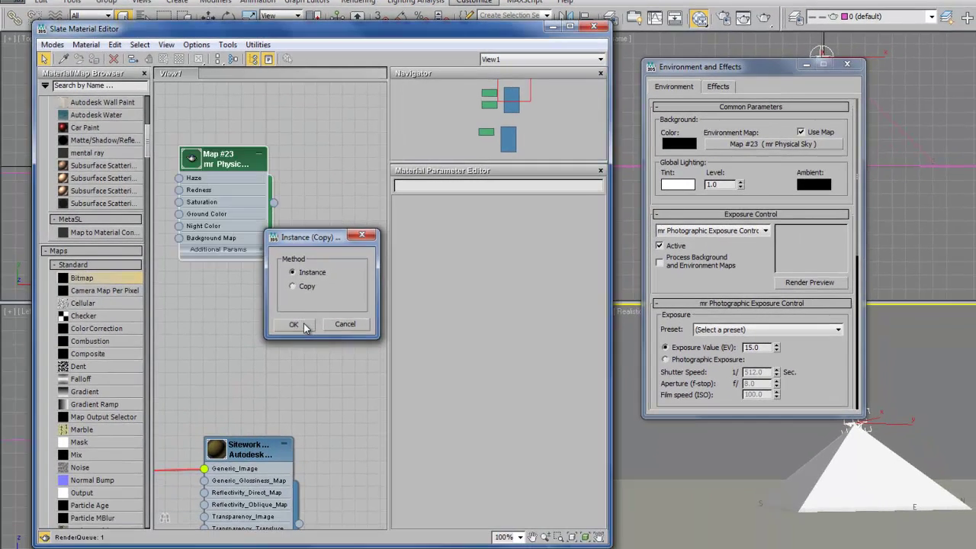
left_click(212, 401)
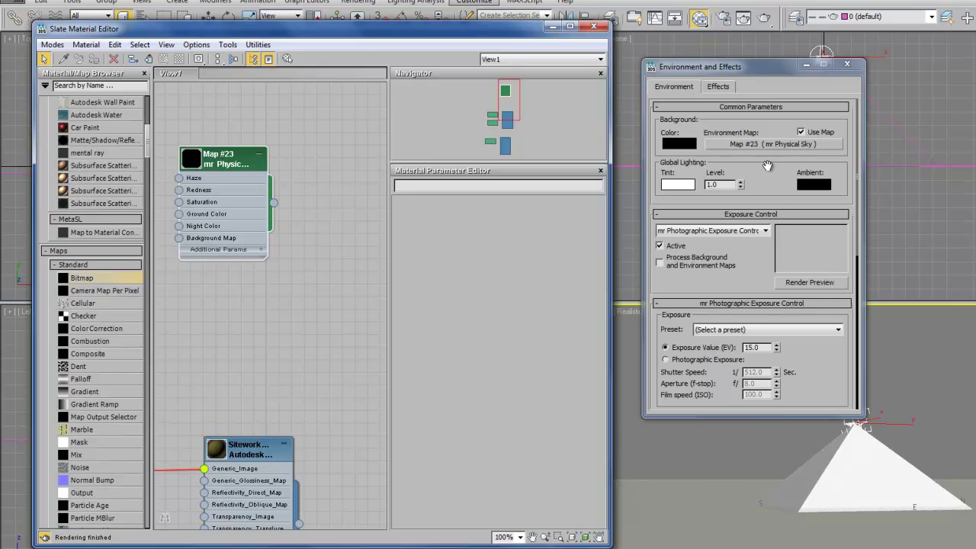
left_click_drag(224, 163, 325, 163)
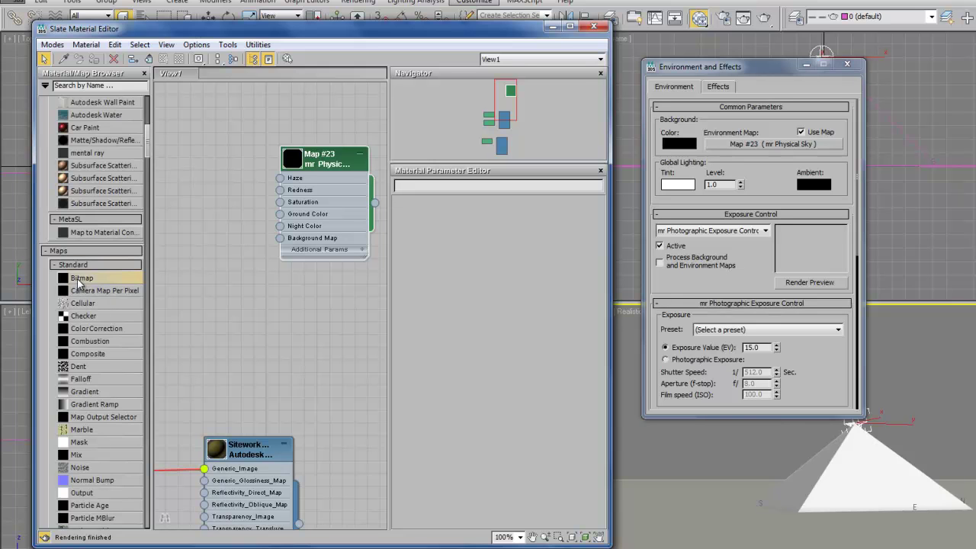
Create a Bitmap node in View1 and load sphere_map.jpg into it as Map #24.
left_click_drag(79, 282, 191, 199)
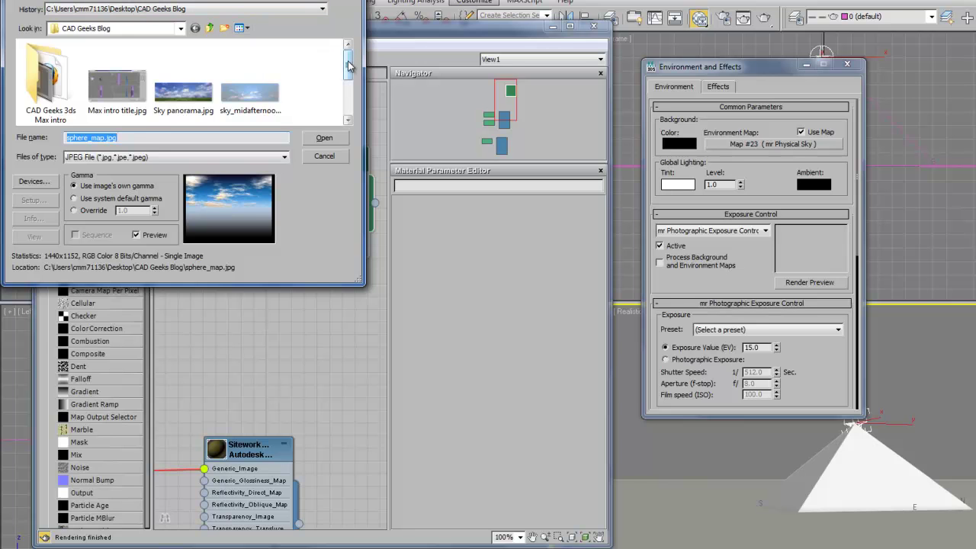
left_click_drag(347, 67, 349, 88)
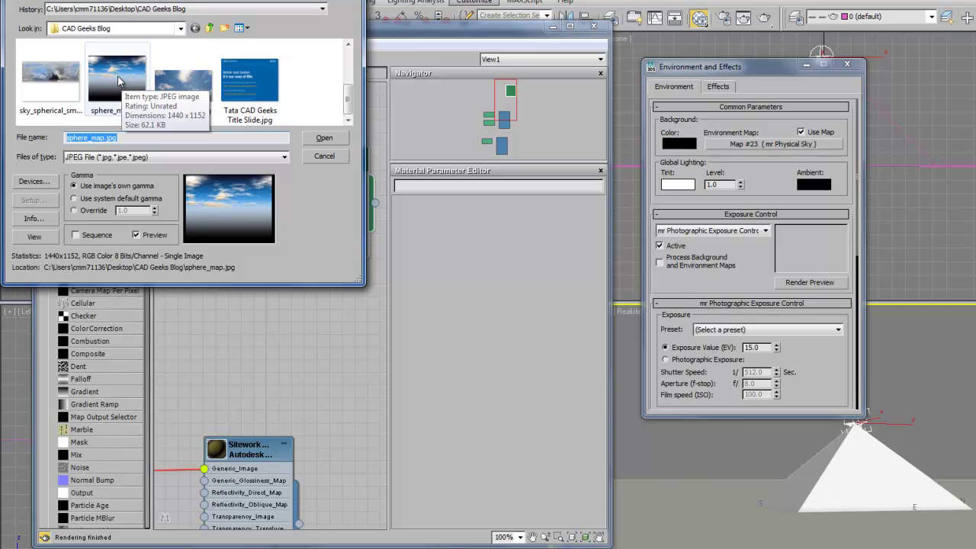
left_click(118, 81)
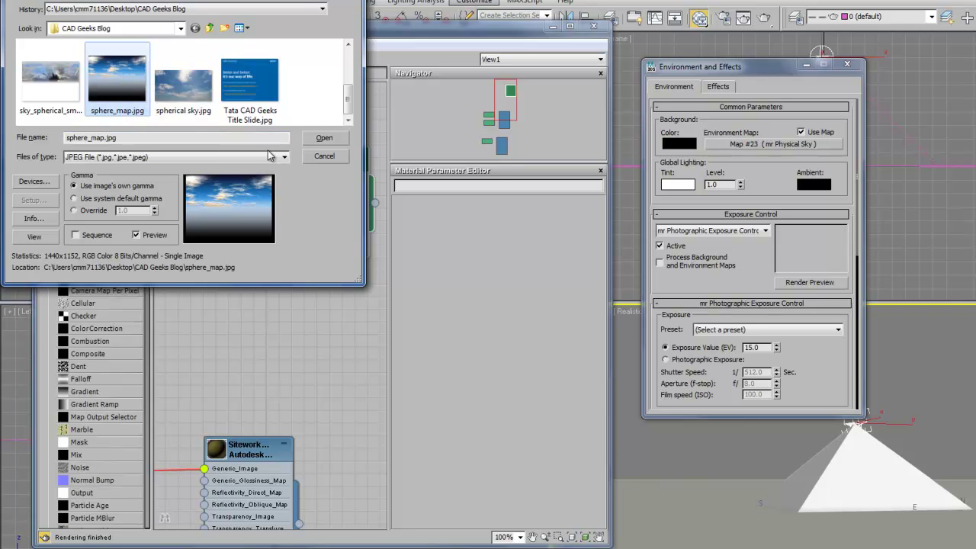
left_click(324, 138)
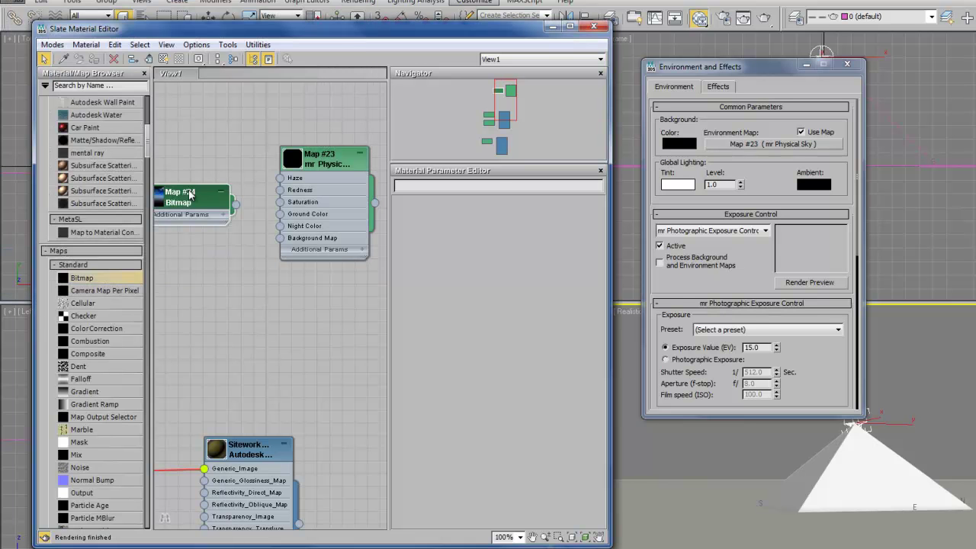
Arrange the Map #24 and Map #23 nodes and wire the bitmap into the sky's Haze input.
mouse_move(183, 201)
left_mouse_down()
mouse_move(199, 194)
mouse_move(195, 188)
left_mouse_up()
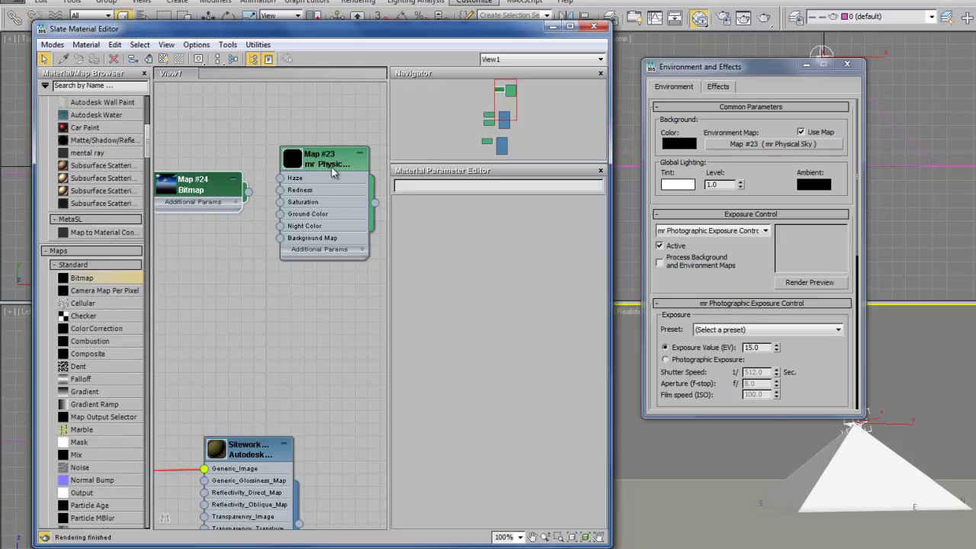
left_click_drag(329, 158, 343, 159)
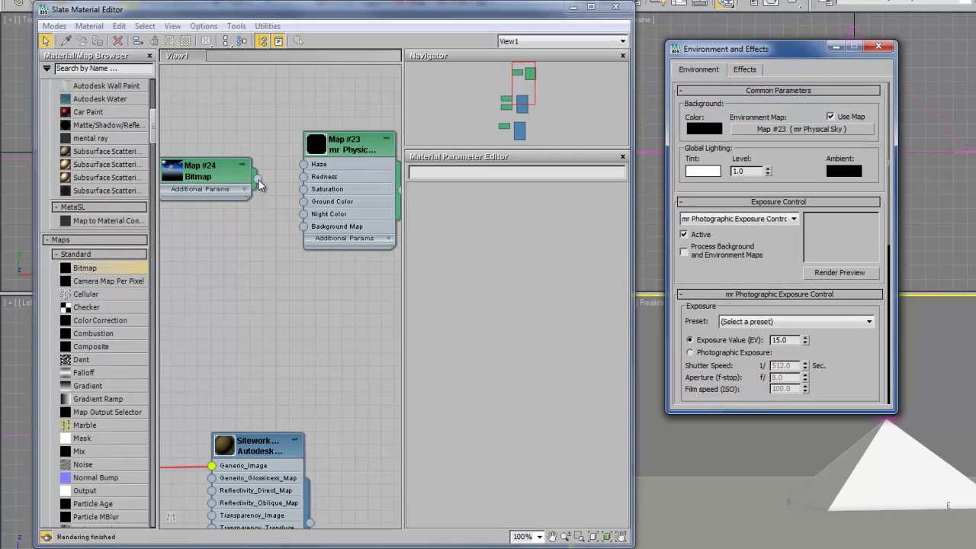
left_click_drag(258, 182, 303, 166)
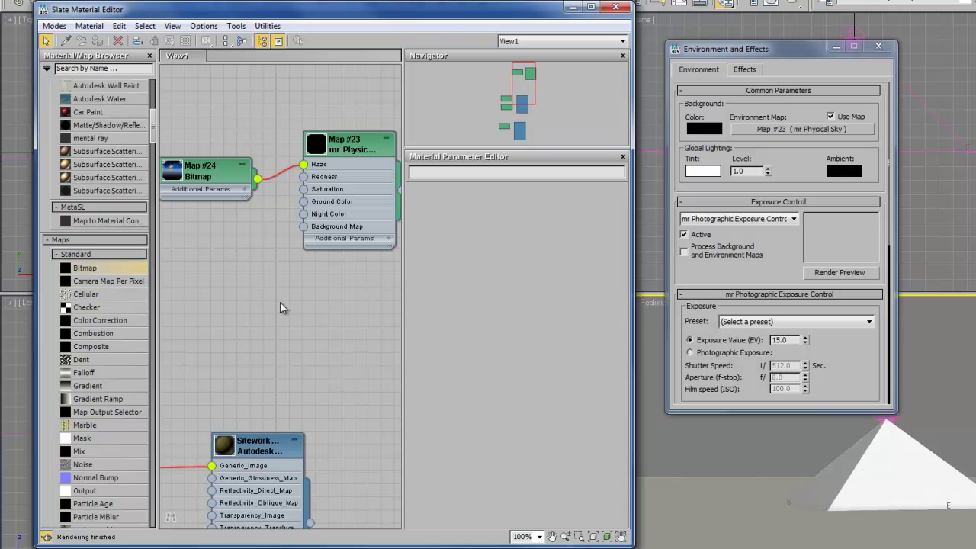
Set the sphere_map.jpg bitmap's mapping to Environ with Spherical Environment.
double_click(216, 176)
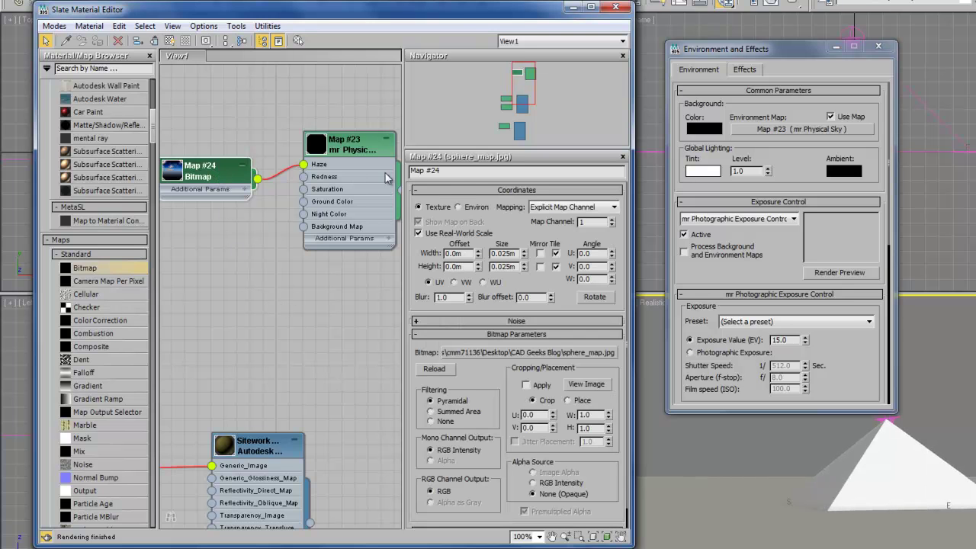
left_click(459, 206)
left_click(615, 207)
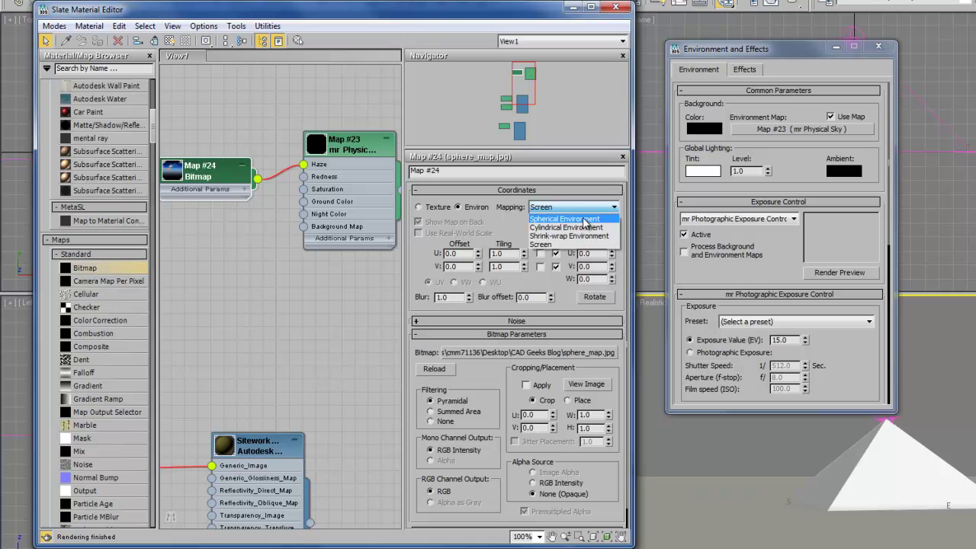
left_click(585, 220)
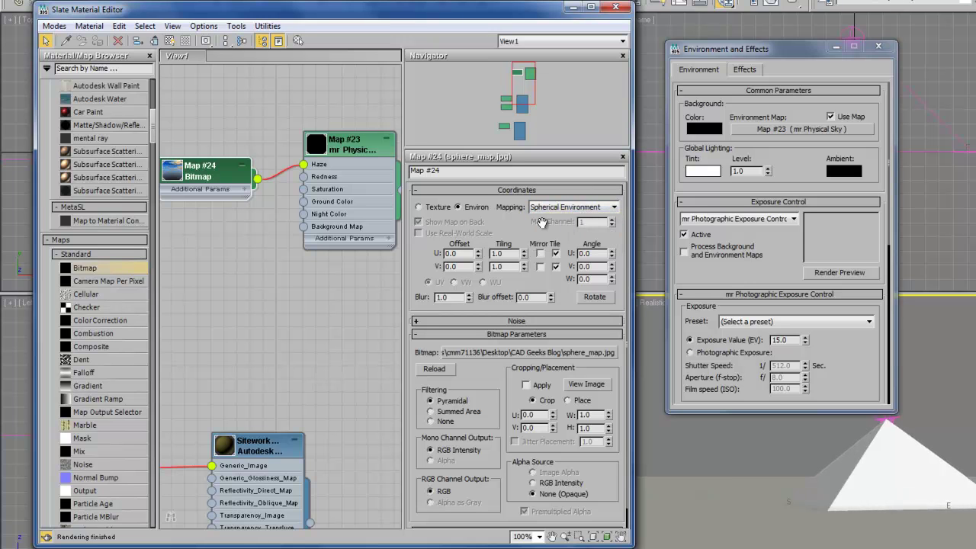
double_click(346, 141)
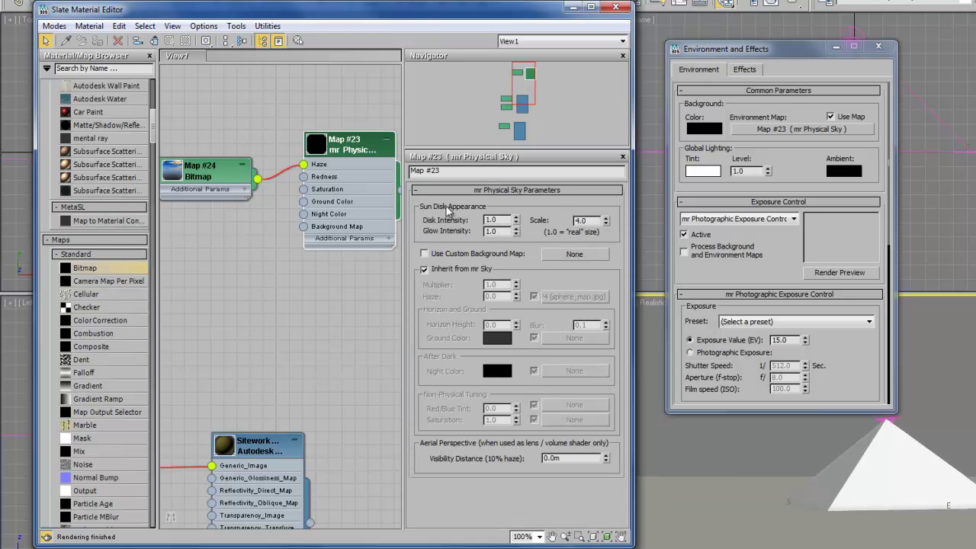
Turn off Inherit from mr Sky and set the exposure's physical scale to Unitless 12000.
left_click(425, 269)
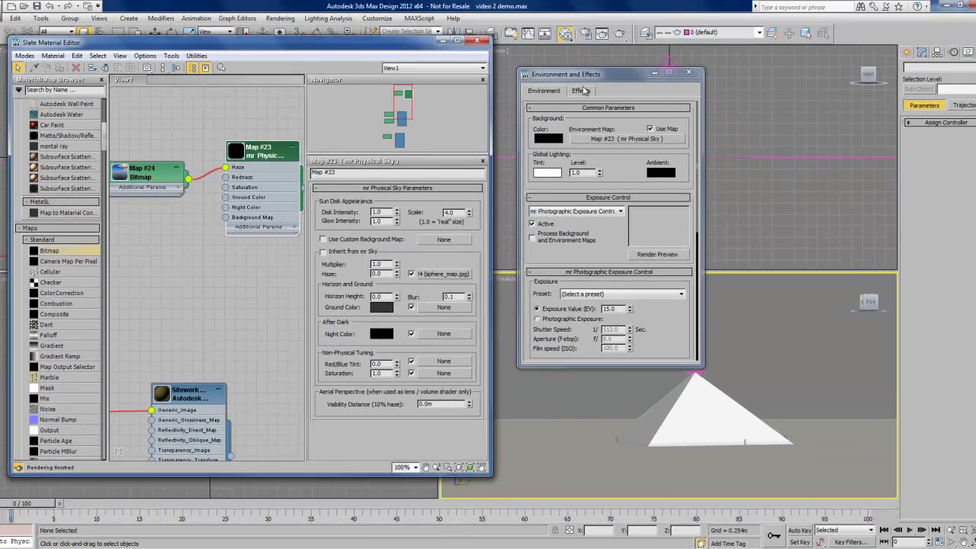
left_click(588, 78)
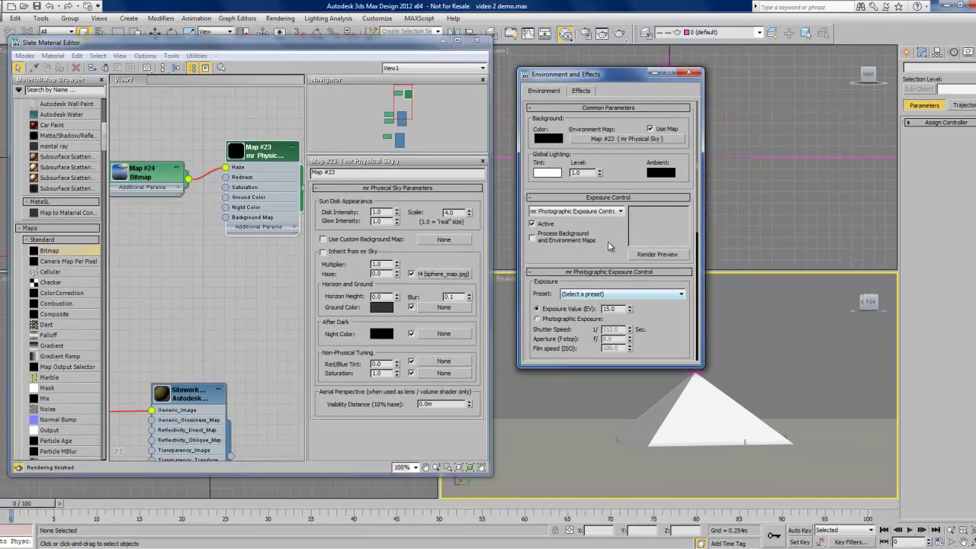
scroll(611, 249, "down", 10)
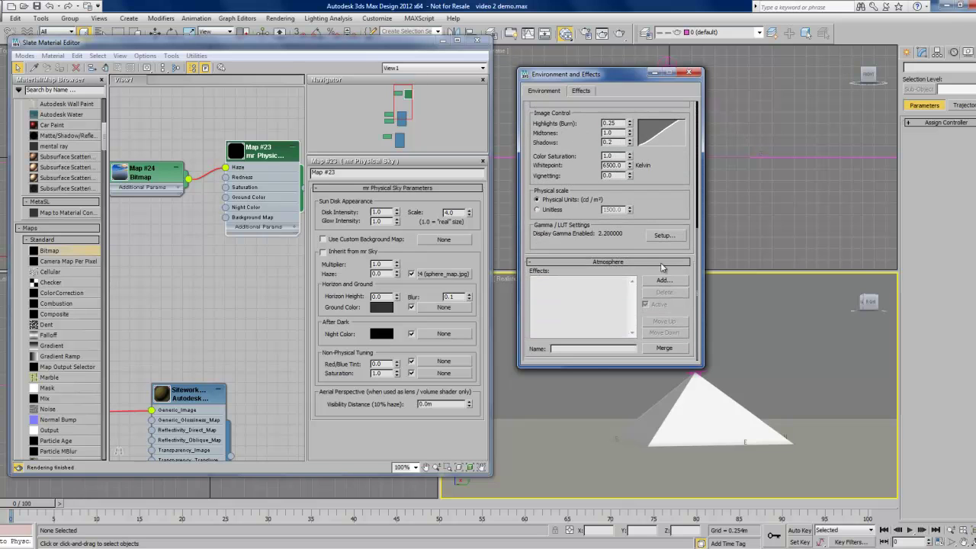
left_click(538, 209)
double_click(616, 209)
type("12")
key("Return")
left_click(577, 7)
Render a sky preview of the desert scene, then close the Environment and Effects window.
key("shift+q")
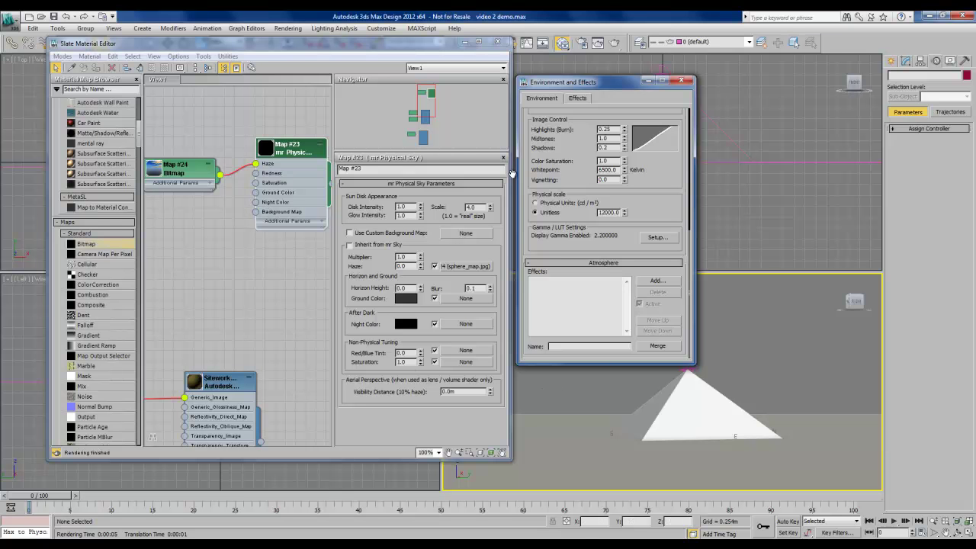
left_click(681, 81)
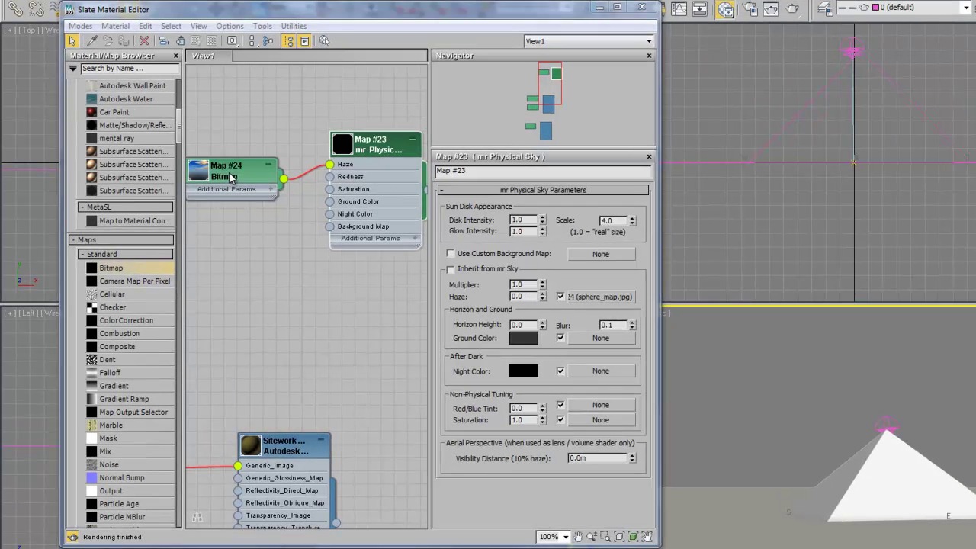
Give the sphere_map bitmap Output Amount 2.0 and RGB Level 4.0, then render.
double_click(178, 173)
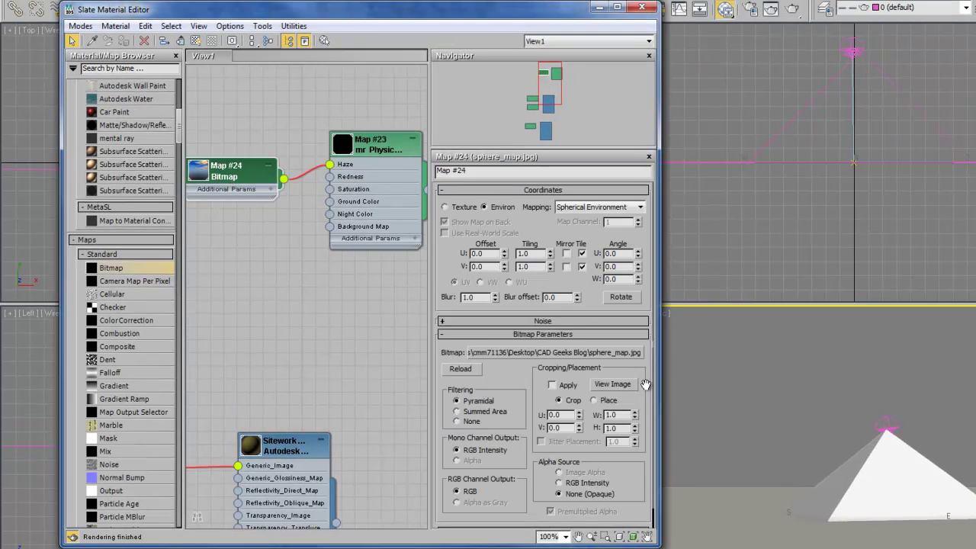
left_click_drag(646, 384, 633, 231)
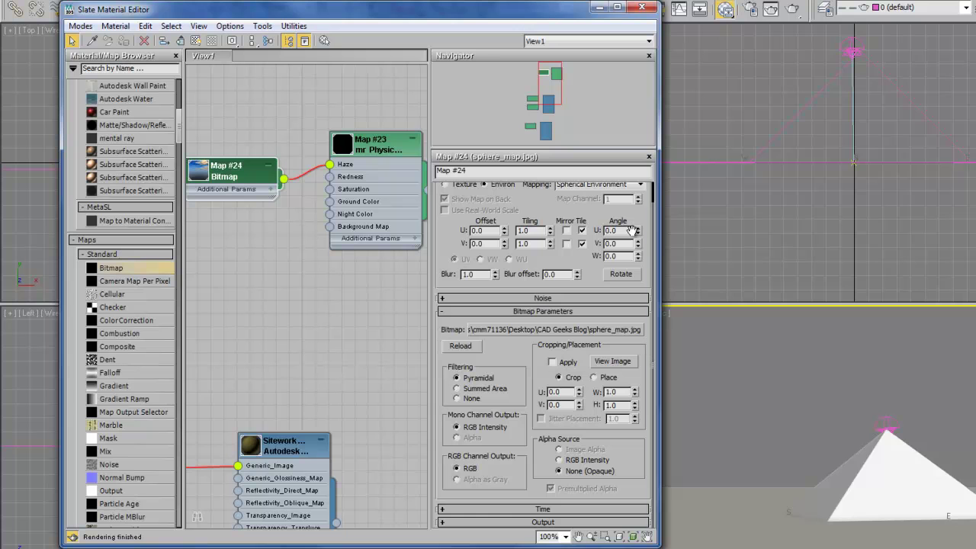
left_click(454, 522)
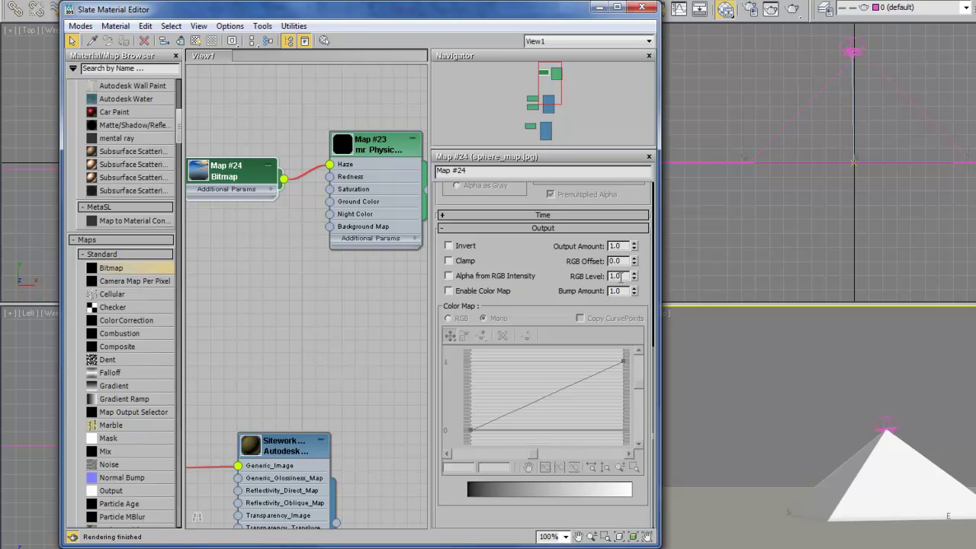
double_click(622, 245)
type("2")
key("Tab")
key("Tab")
type("4")
key("Return")
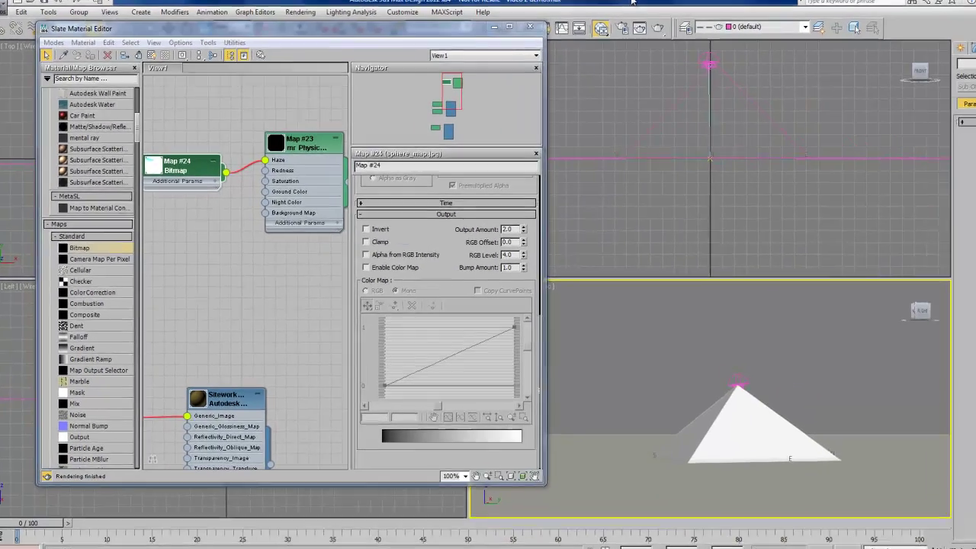
key("shift+q")
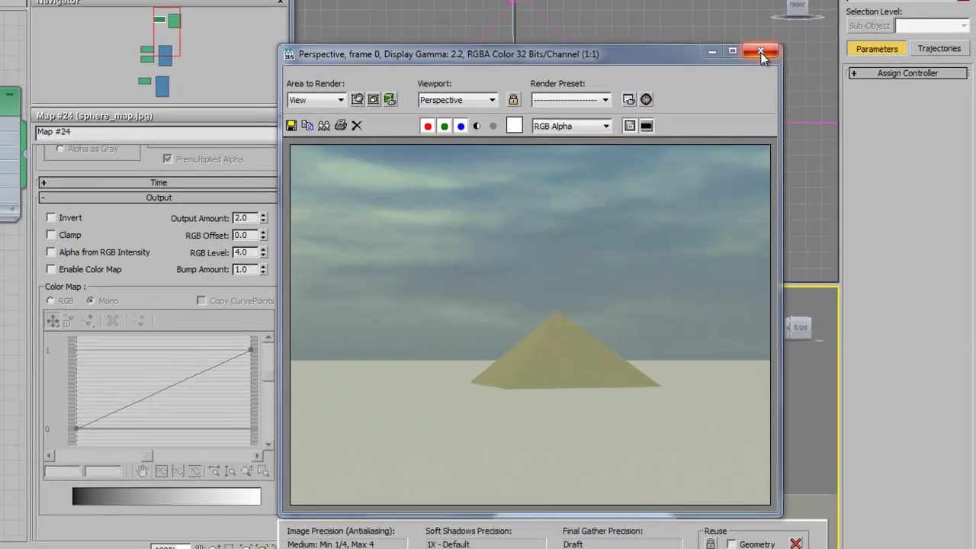
Set the bitmap's RGB Level to 10.0 and render.
left_click(761, 53)
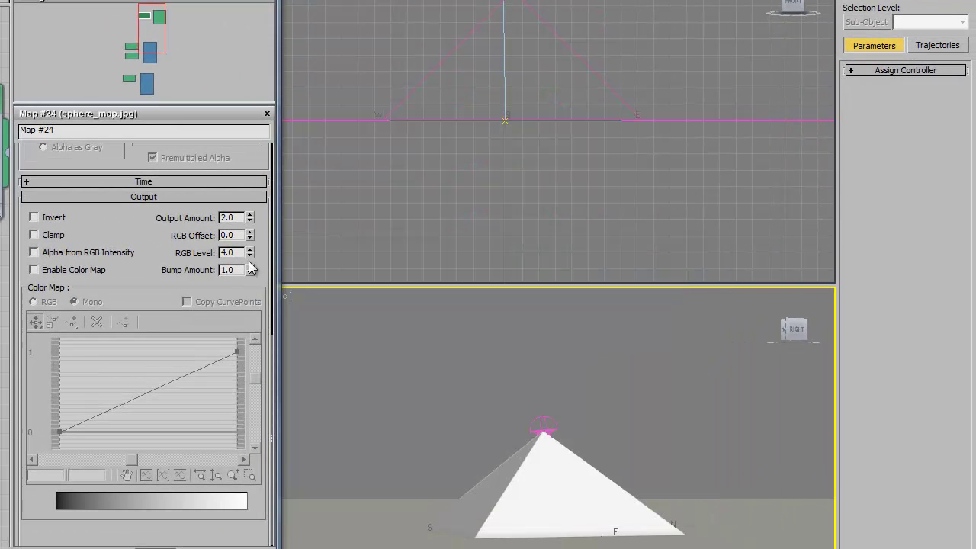
double_click(229, 253)
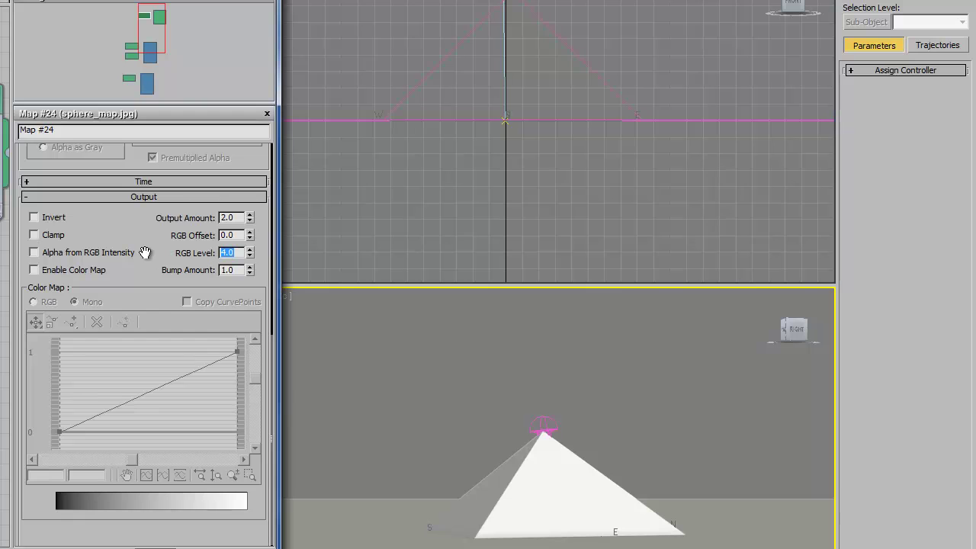
type("10")
key("Return")
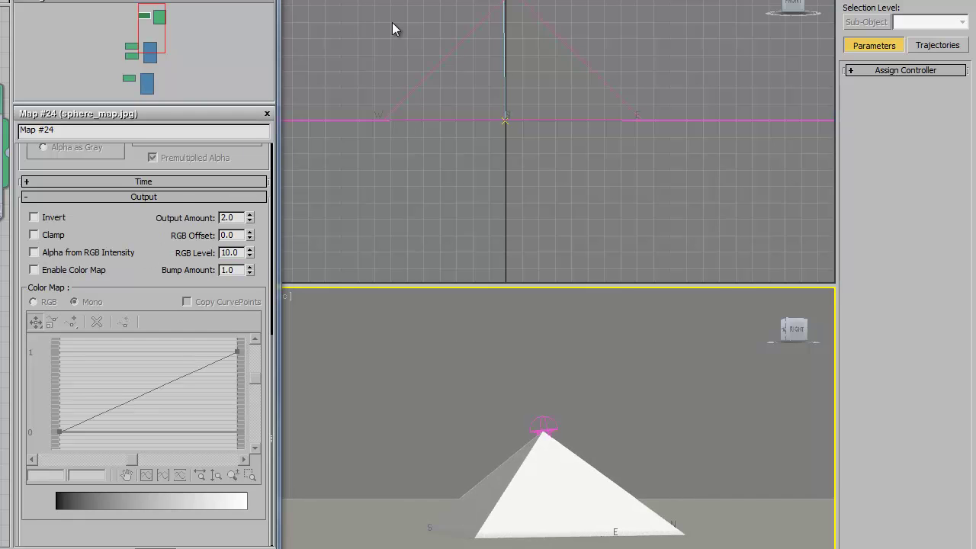
key("shift+q")
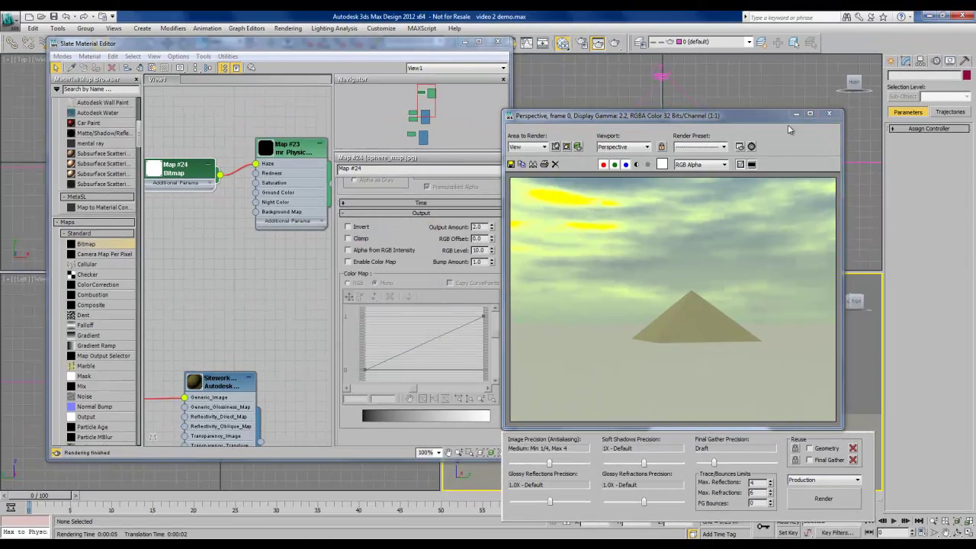
Change the RGB Level to 6.0 and render again to compare the sky.
left_click(828, 115)
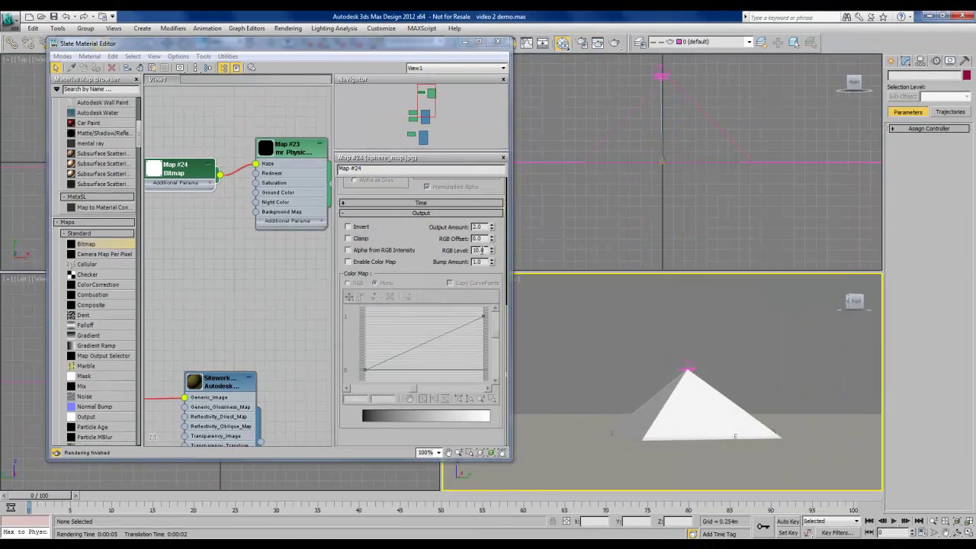
double_click(479, 250)
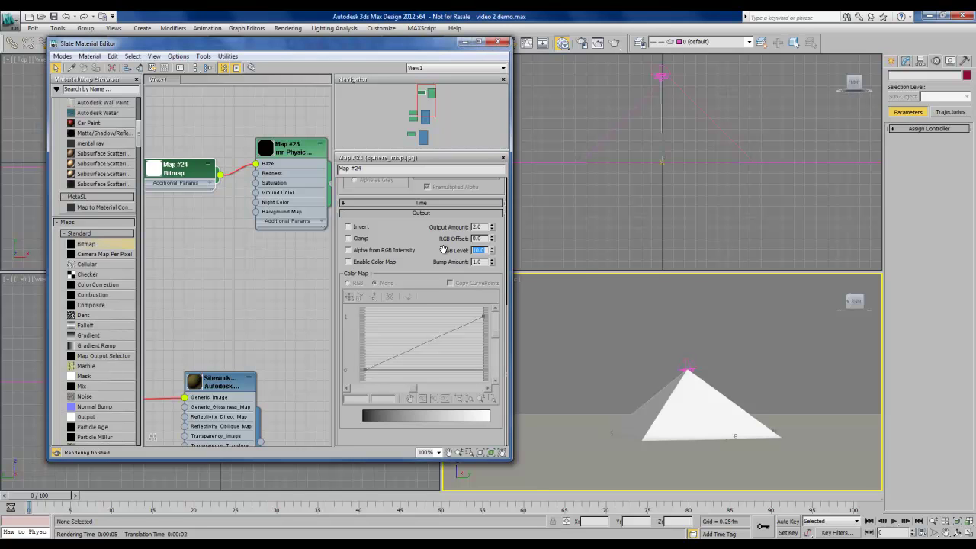
key("Return")
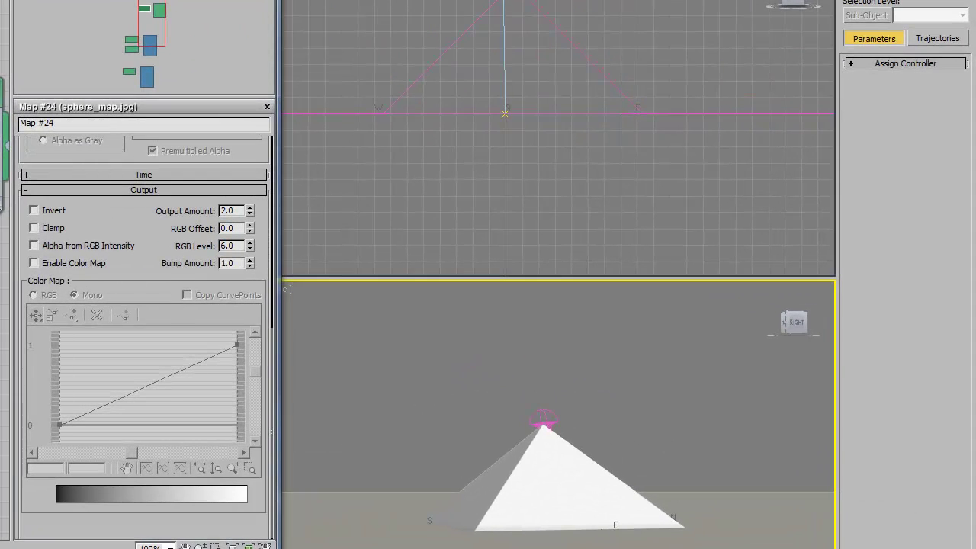
key("shift+q")
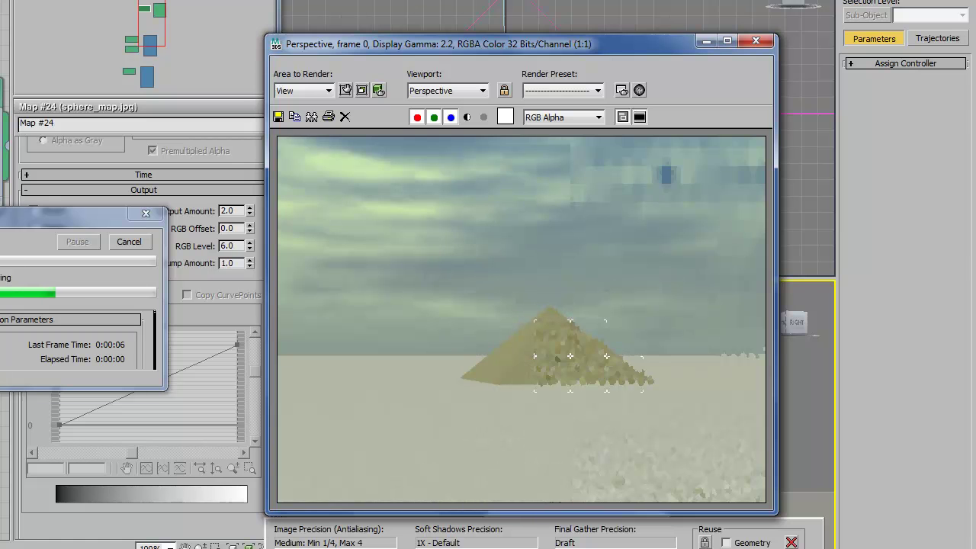
Lower the bitmap's Output Amount to 0.5 and render.
left_click(755, 42)
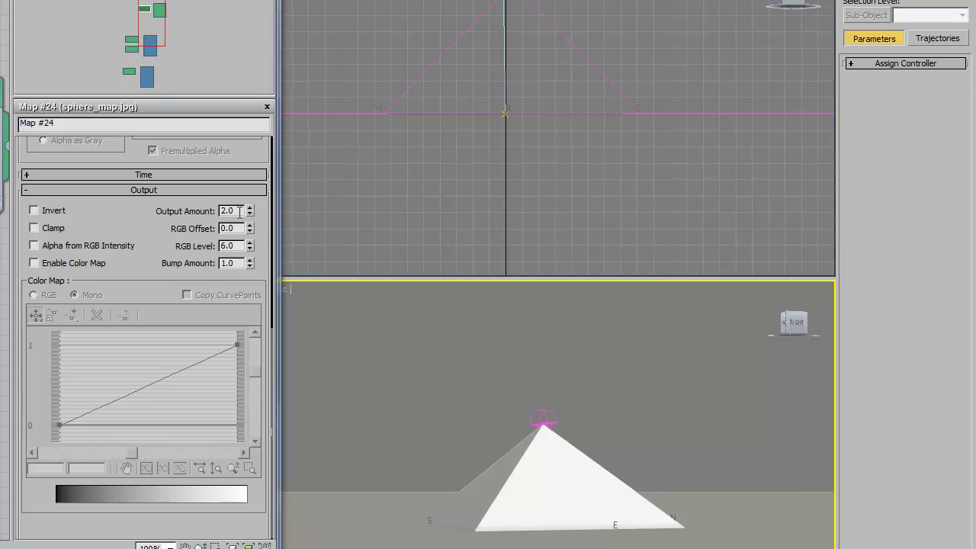
double_click(239, 212)
type("0.5")
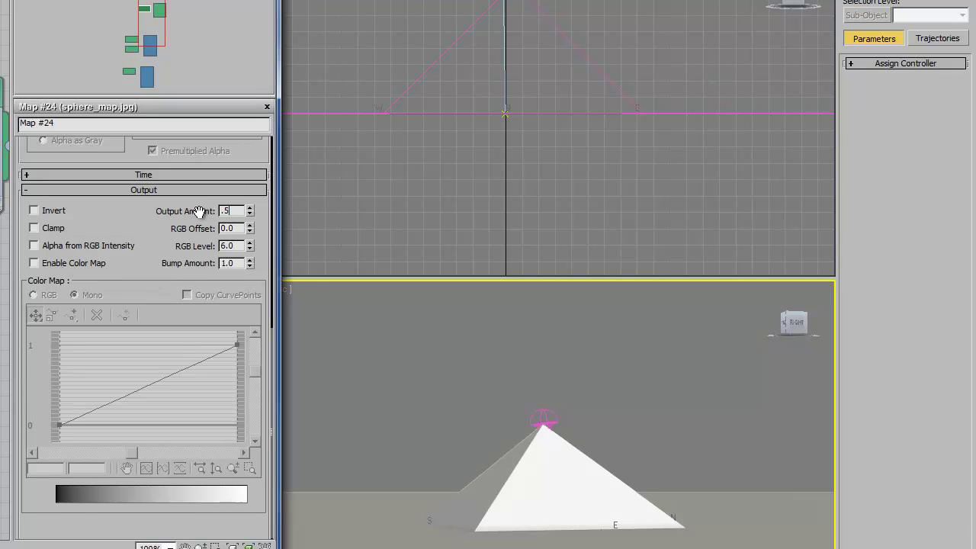
key("shift+q")
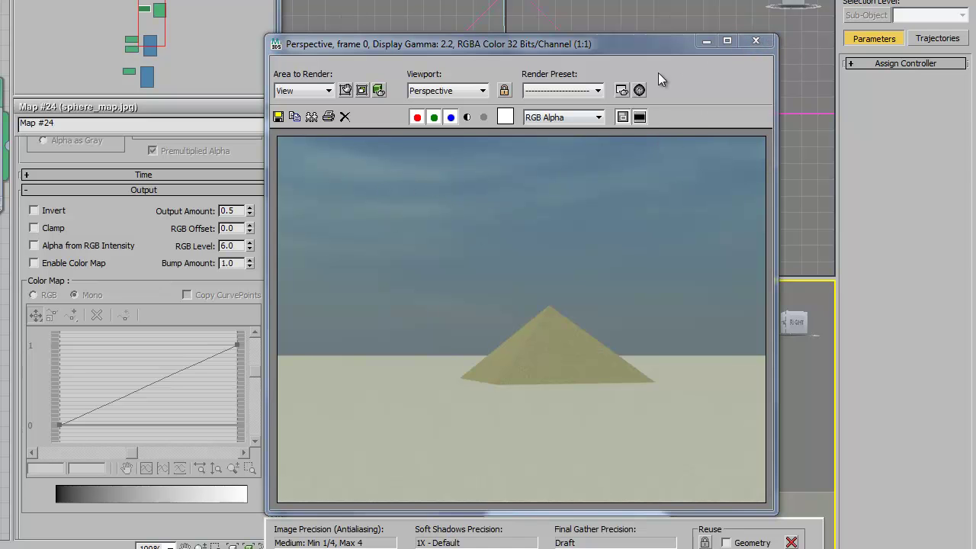
Raise the Output Amount to 1.5 and render again.
left_click(756, 41)
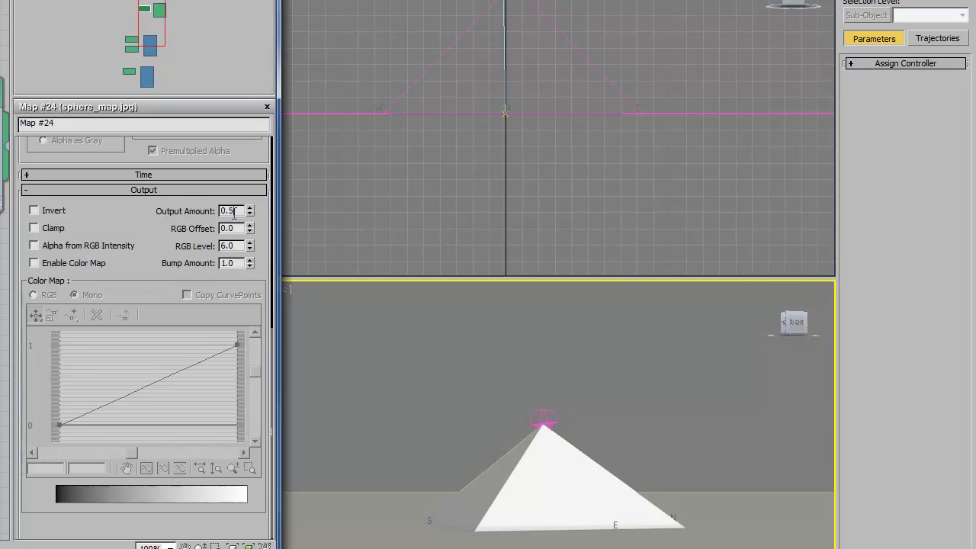
left_click(232, 212)
type("1")
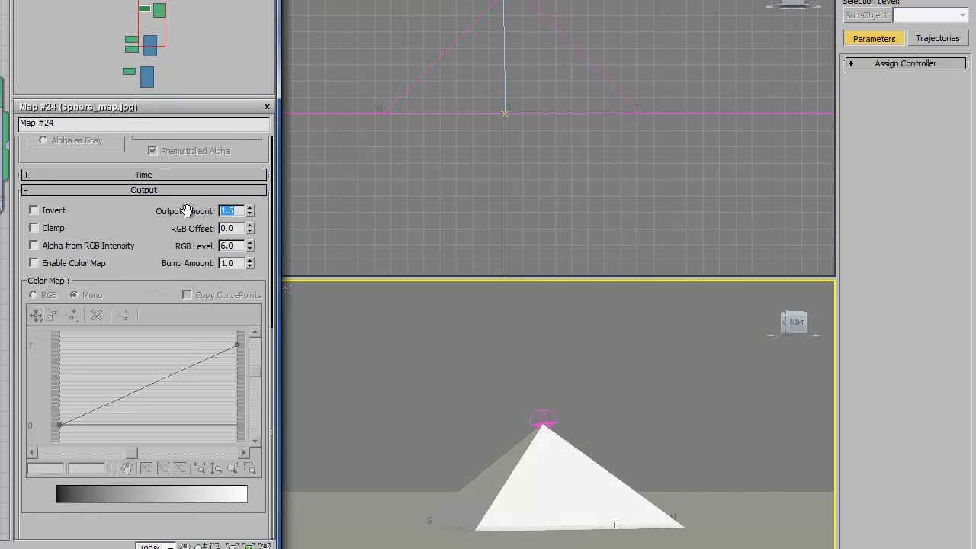
key("Return")
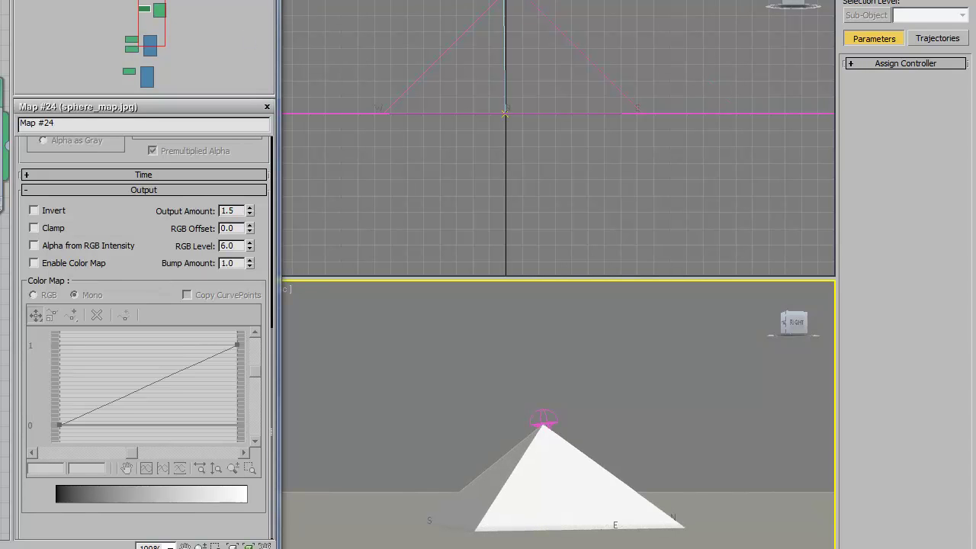
key("shift+q")
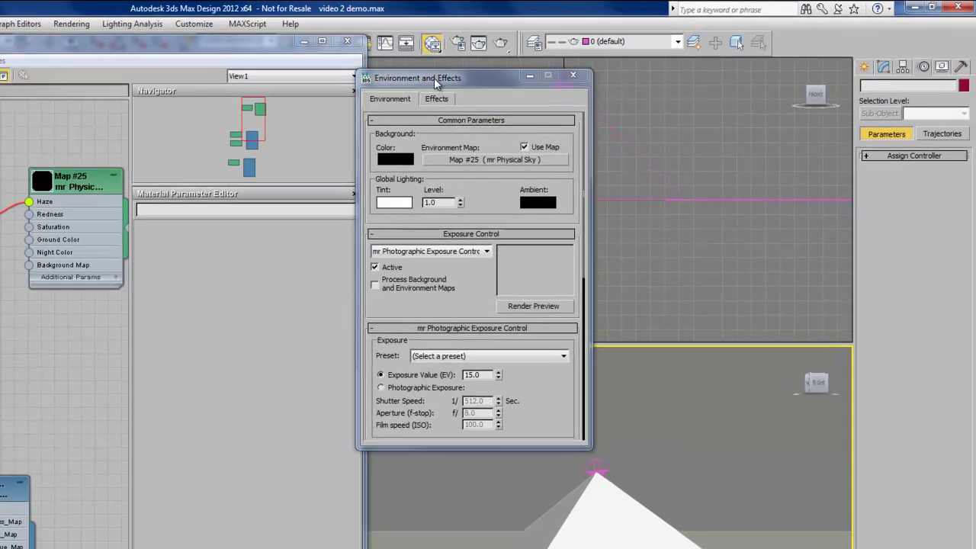
Close the editors and set Daylight001's time to 17:30 for a low sun.
left_click(567, 75)
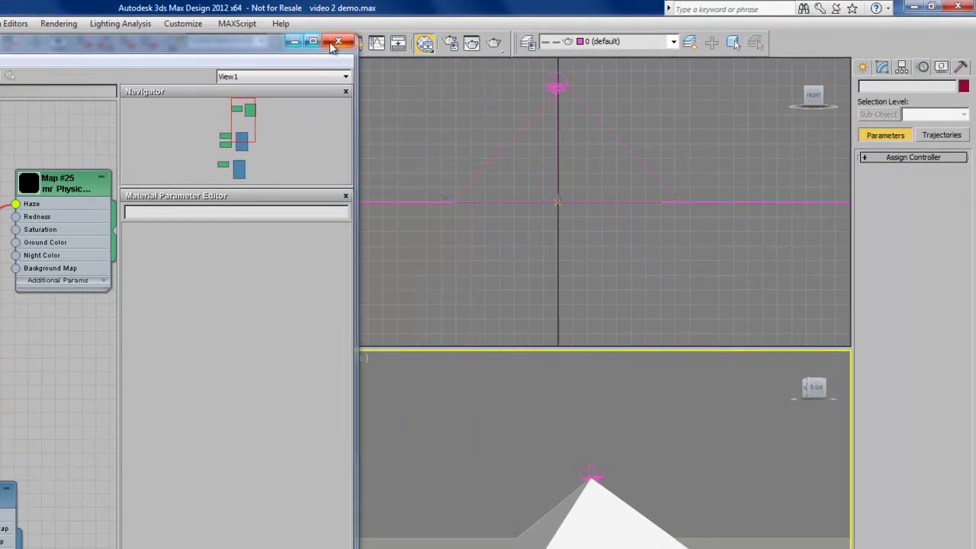
left_click(339, 41)
left_click(556, 86)
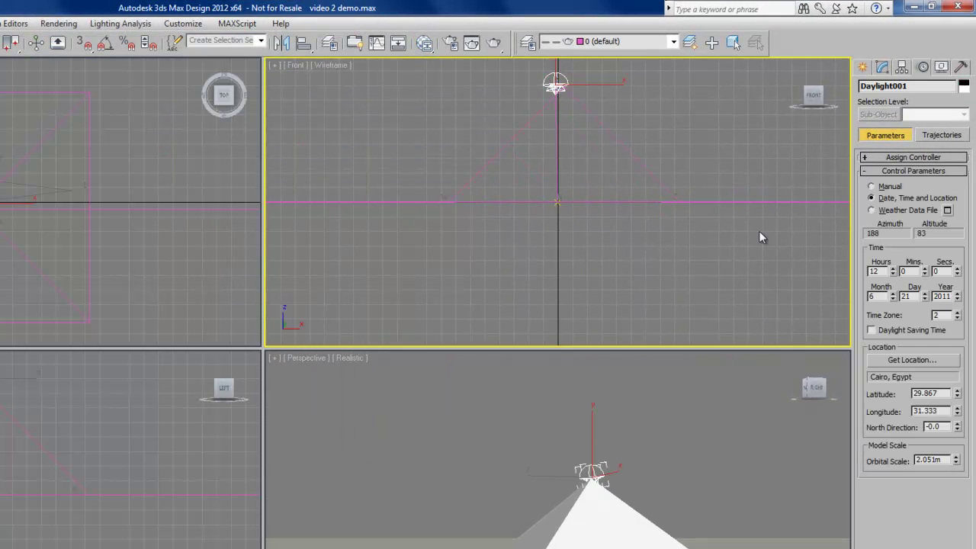
double_click(877, 271)
type("17")
key("Tab")
type("30")
key("Return")
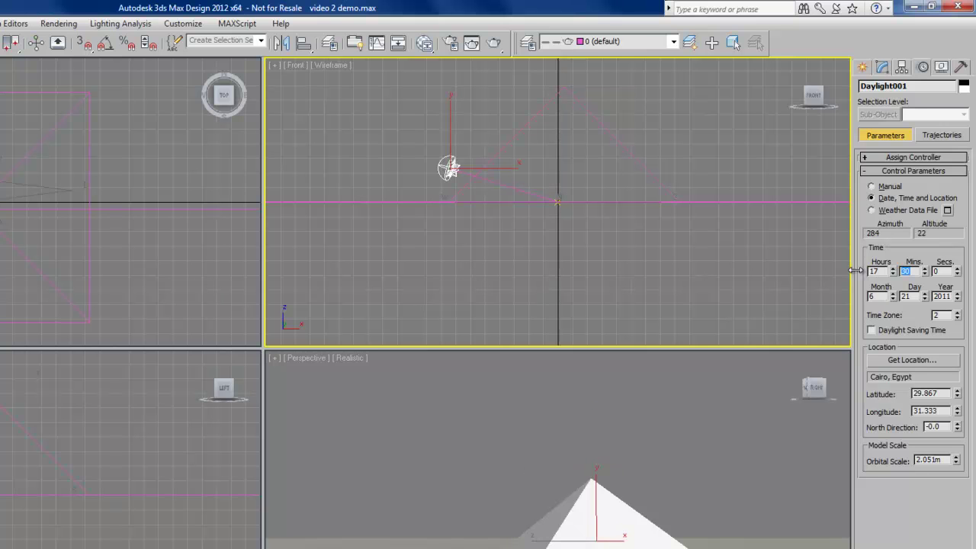
Test-render the Perspective view under the low sun, then bring back the Slate Material Editor.
right_click(485, 426)
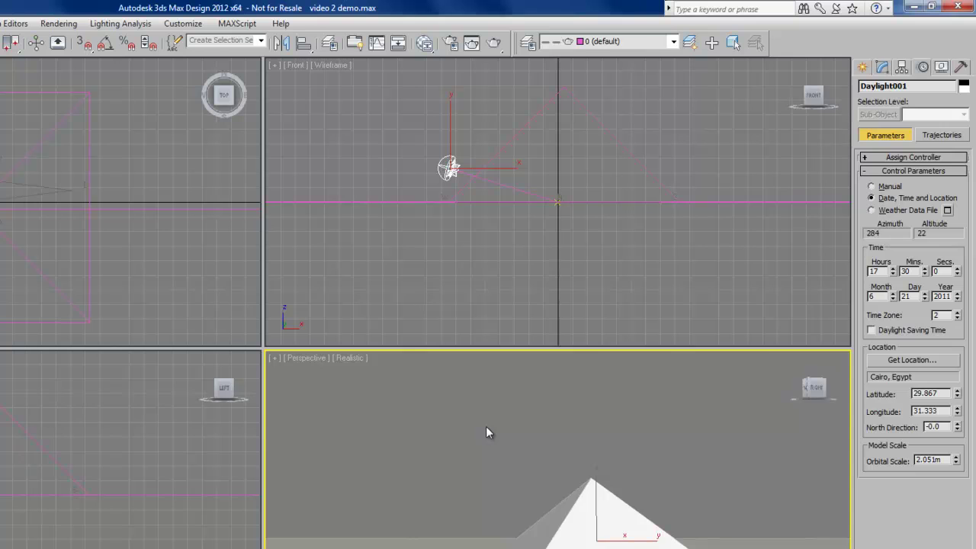
key("shift+q")
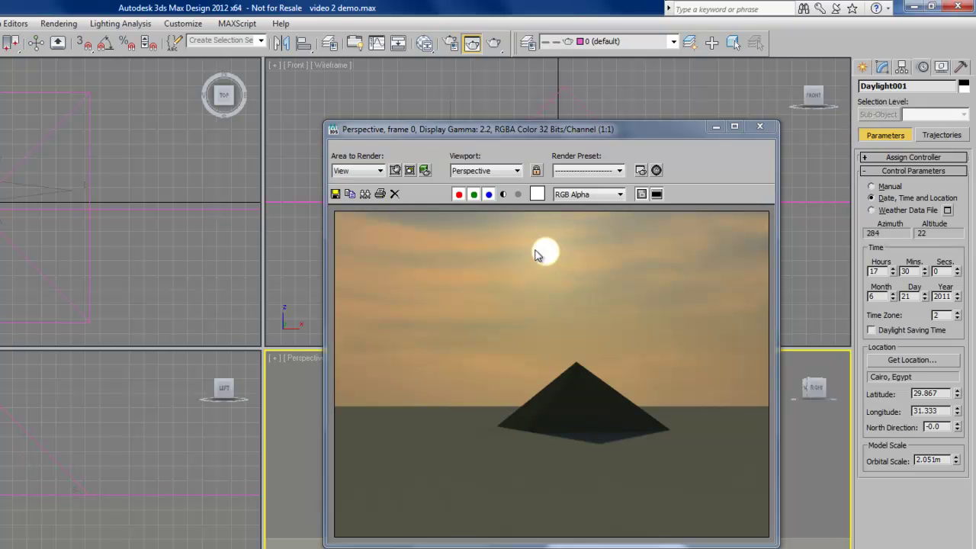
left_click(759, 128)
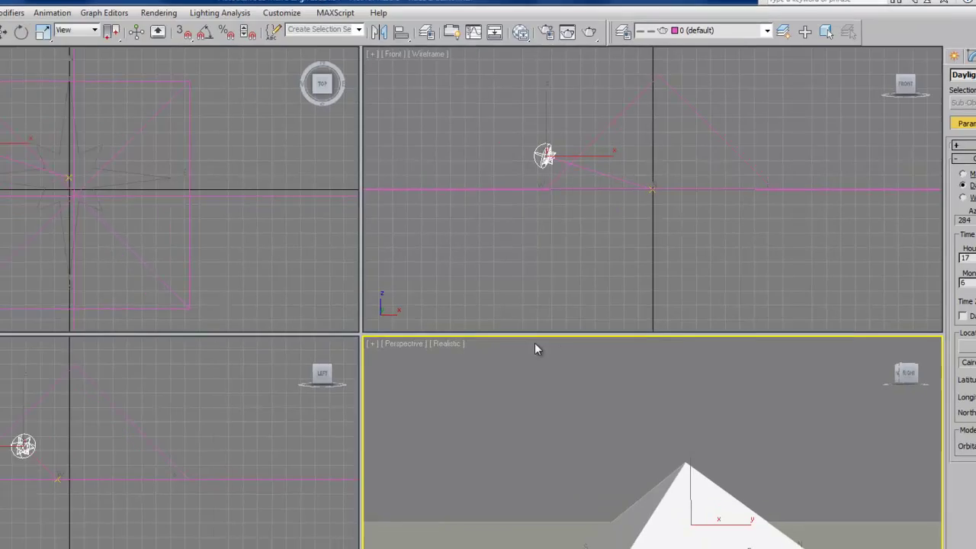
key("m")
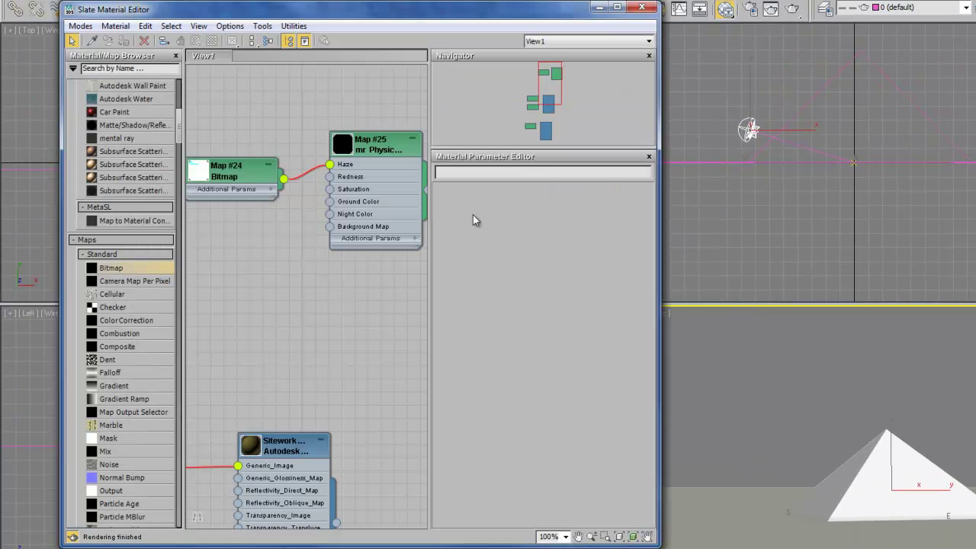
Test-render the mr Physical Sky with a sun disk Scale of 1.0.
double_click(369, 142)
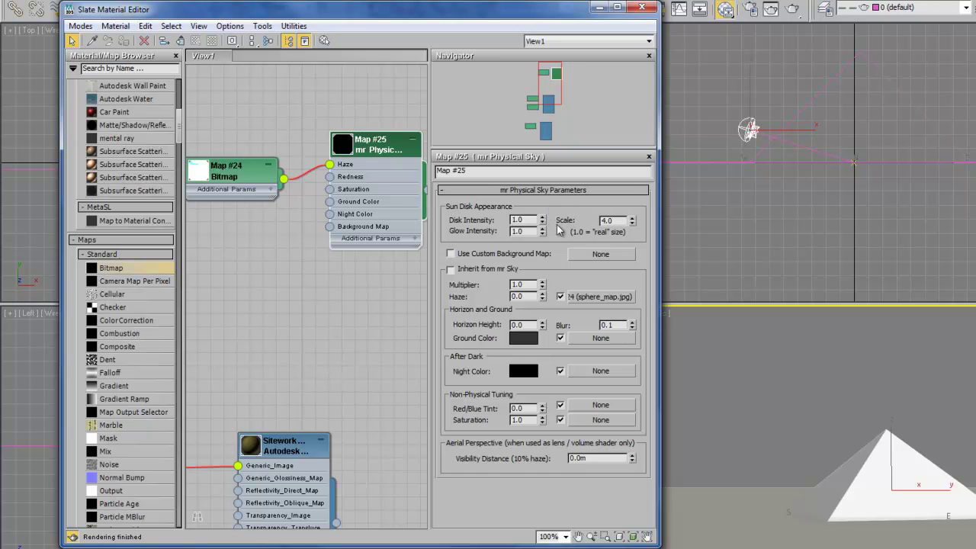
double_click(617, 220)
type("1")
key("Return")
key("shift+q")
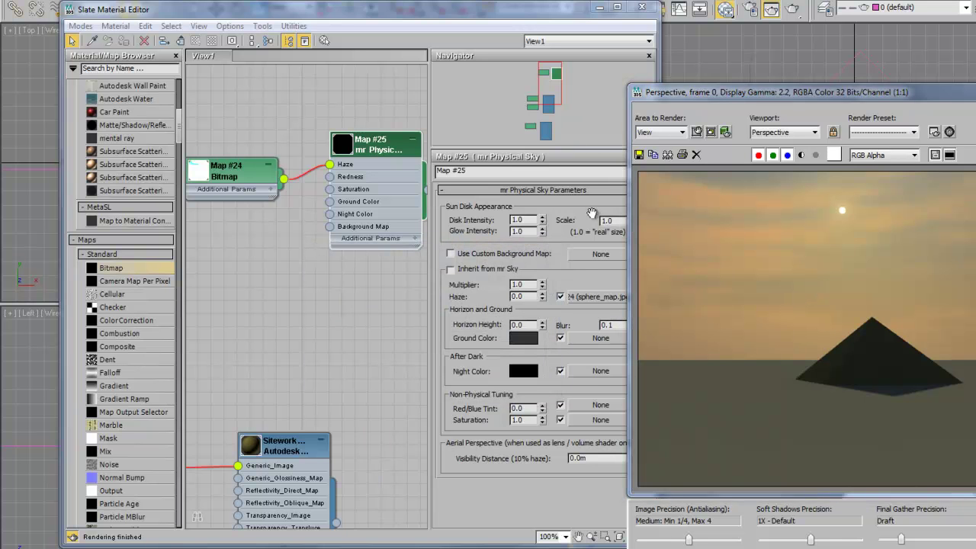
Restore the sun disk Scale to 4.0, raise Glow Intensity to 4.0, and re-render.
left_click(610, 220)
double_click(618, 220)
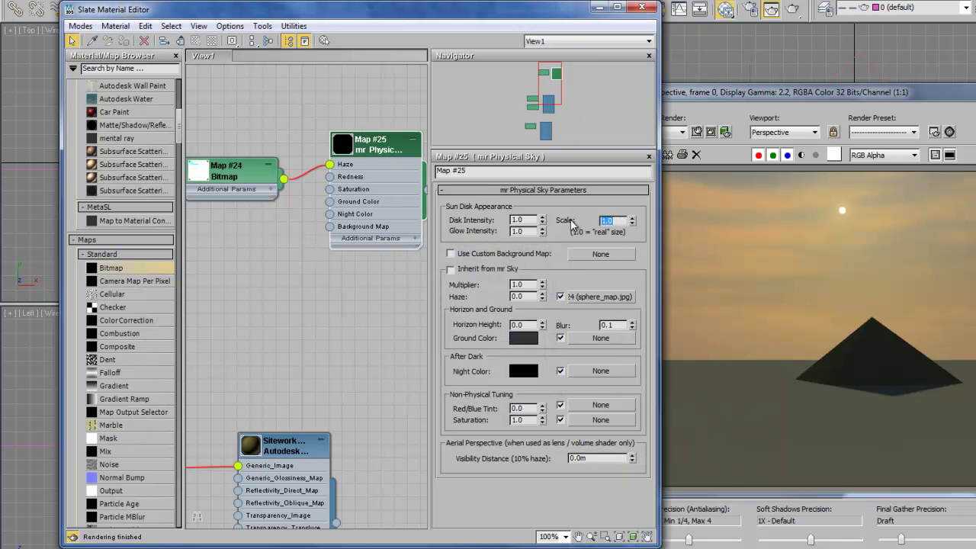
type("4")
key("Return")
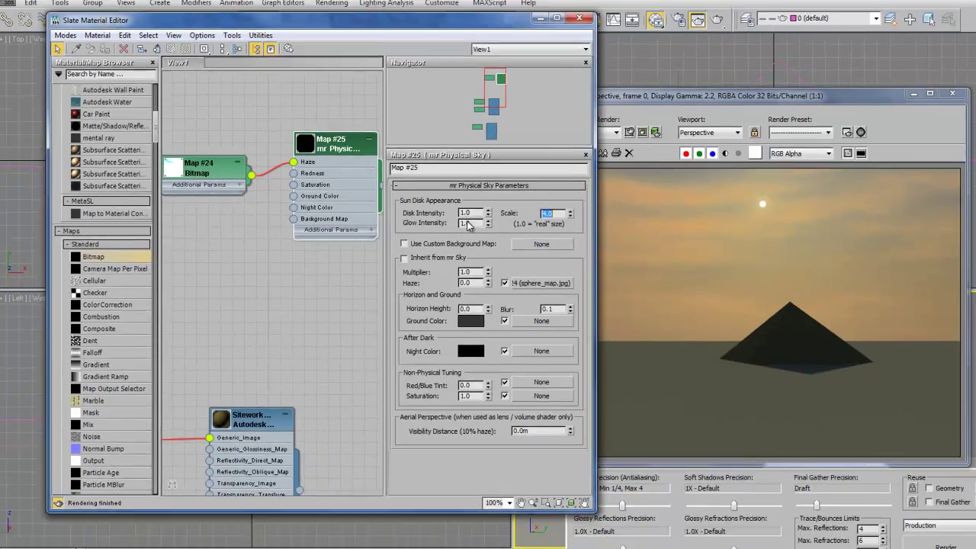
double_click(525, 231)
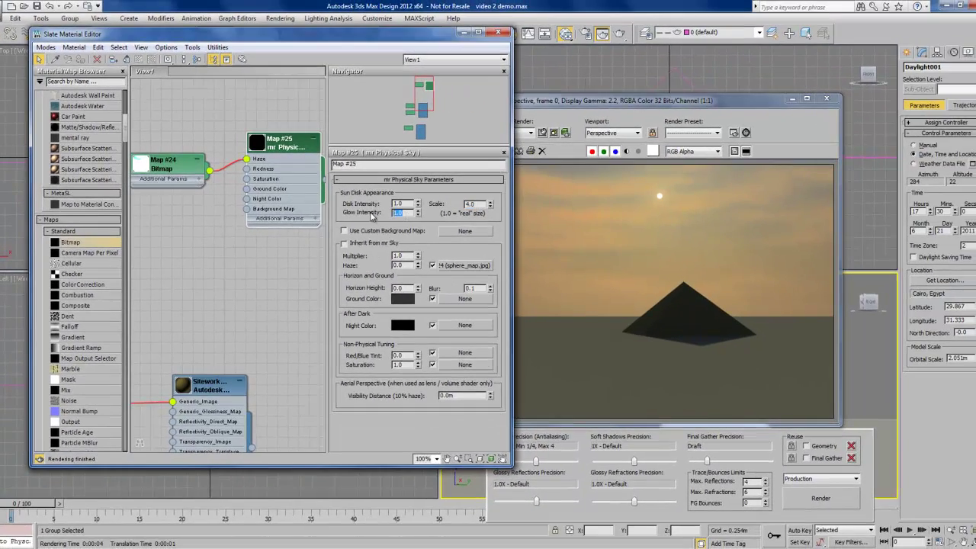
type("4")
key("Return")
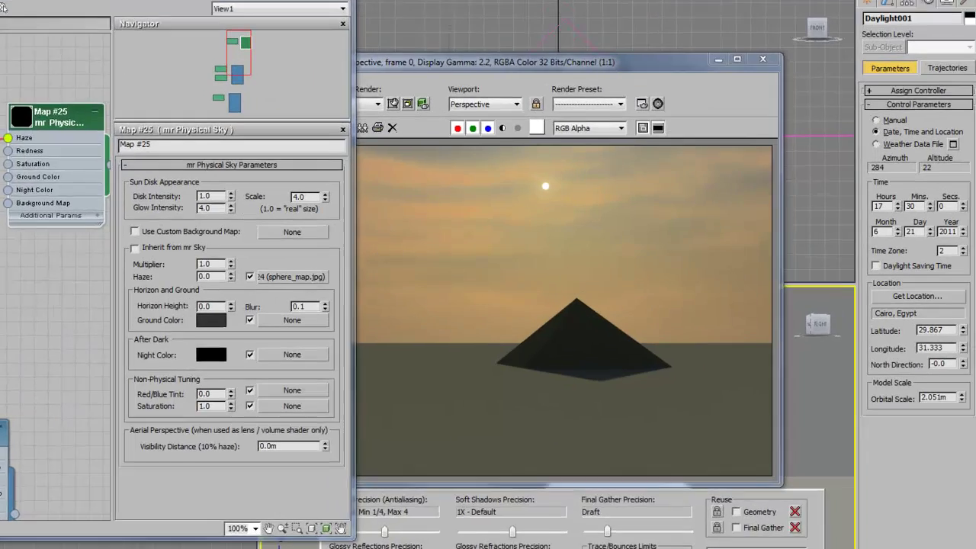
key("shift+q")
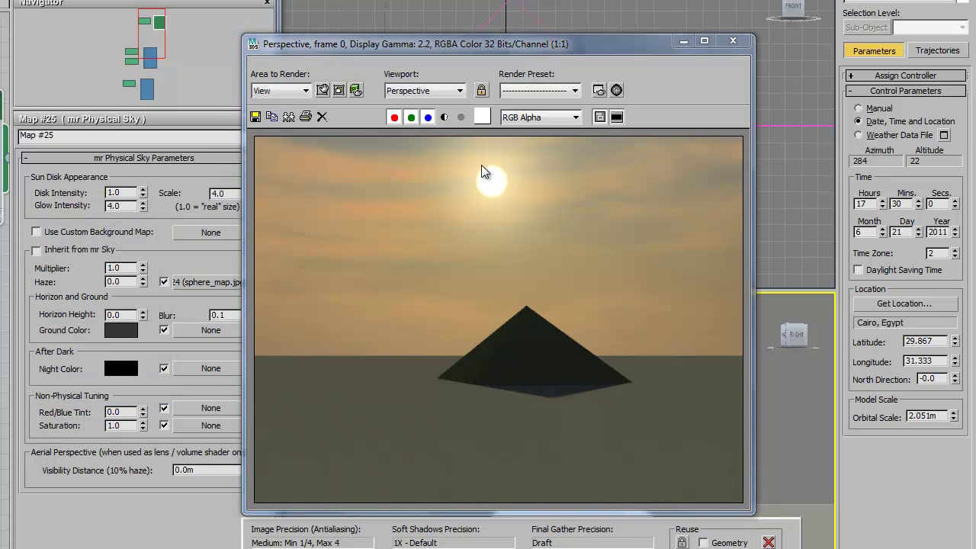
Raise the sun Disk Intensity to 4.0 and re-render to compare brightness.
left_click(164, 185)
left_click_drag(124, 192, 90, 197)
type("4")
key("Return")
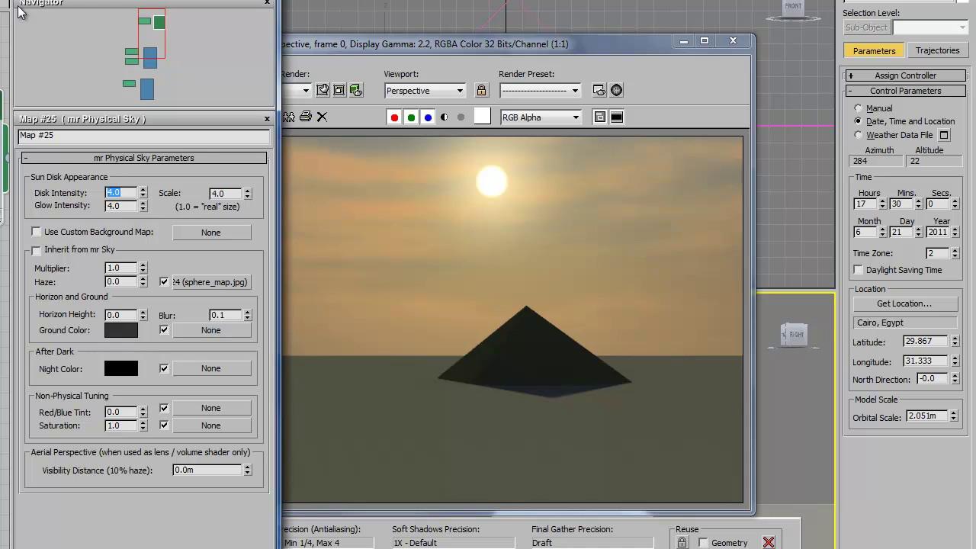
key("shift+q")
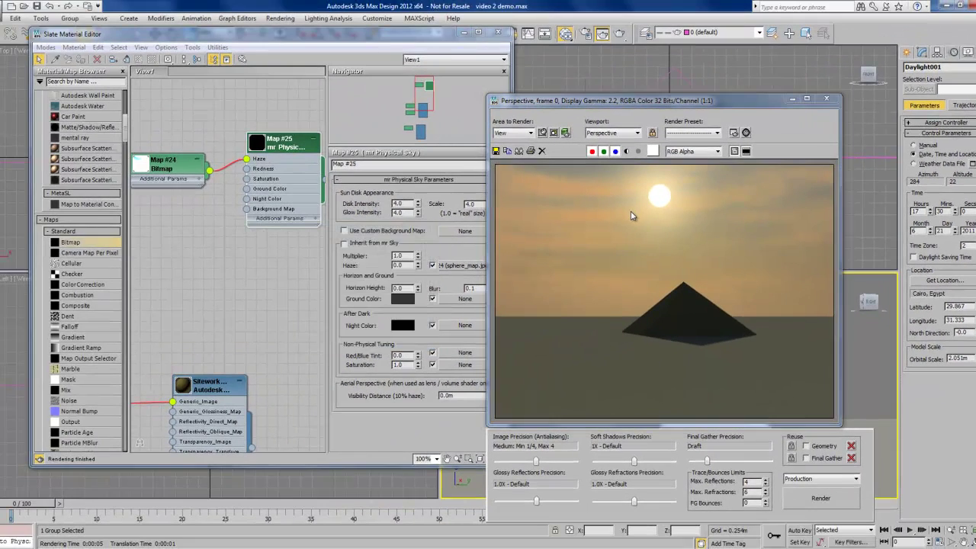
Reset Disk Intensity and Glow Intensity to 1.0 and close the Slate Material Editor.
left_click(826, 98)
double_click(388, 203)
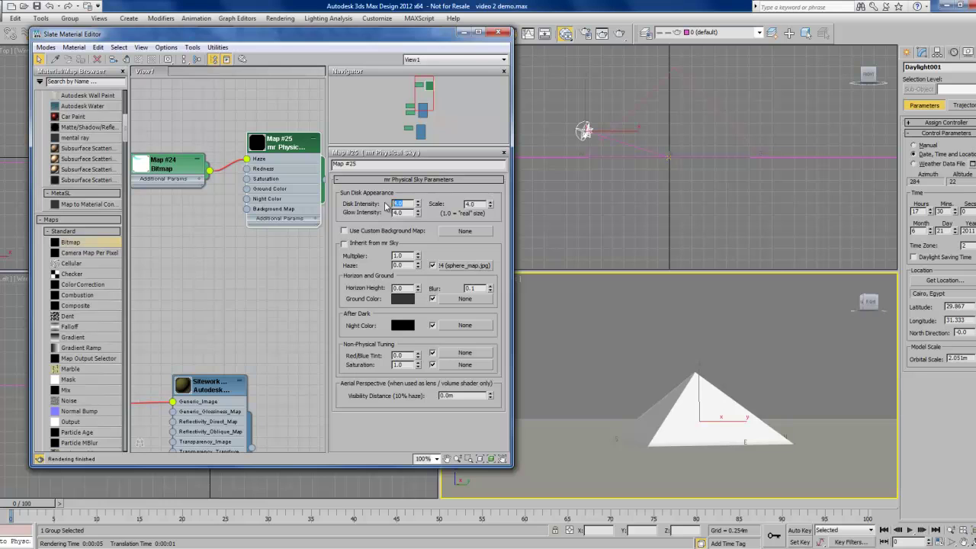
type("1")
key("Tab")
type("1")
left_click(498, 32)
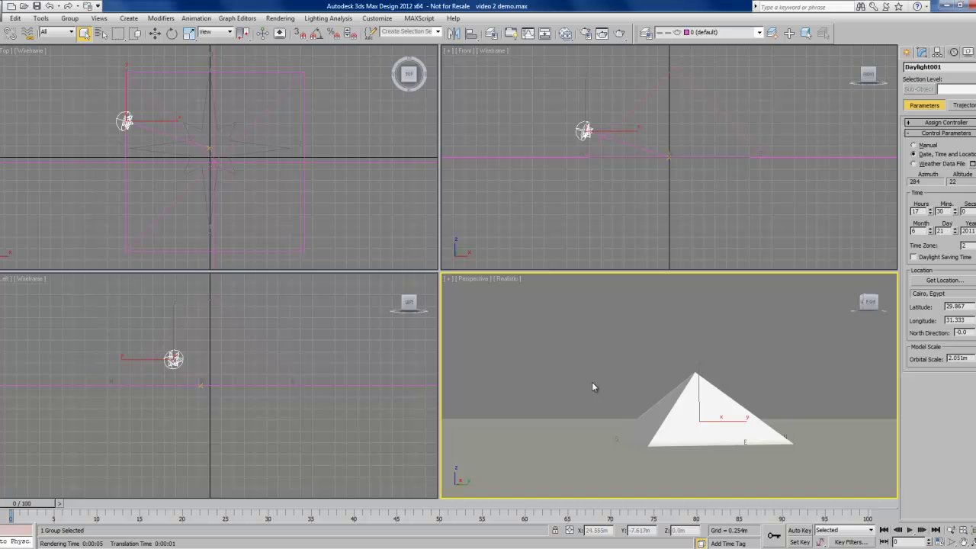
Set Daylight001 to 18:00, reframe the pyramid in Perspective, and render the sunset.
left_click(929, 209)
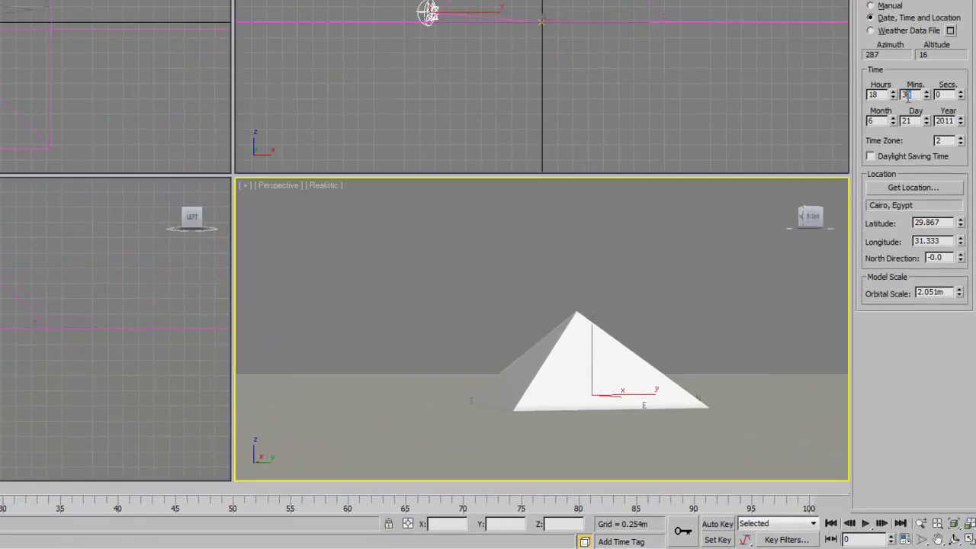
type("0")
key("Return")
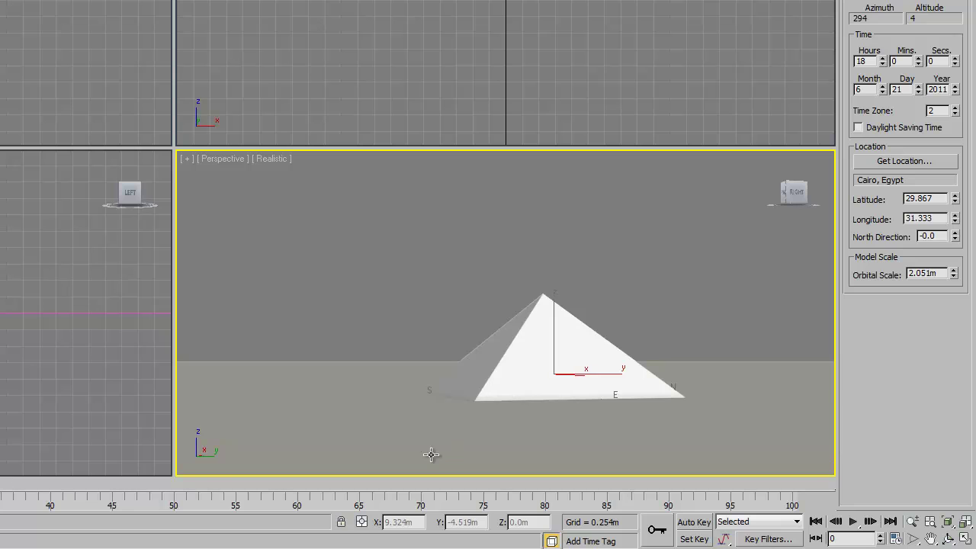
middle_click_drag(442, 432, 451, 433, "alt")
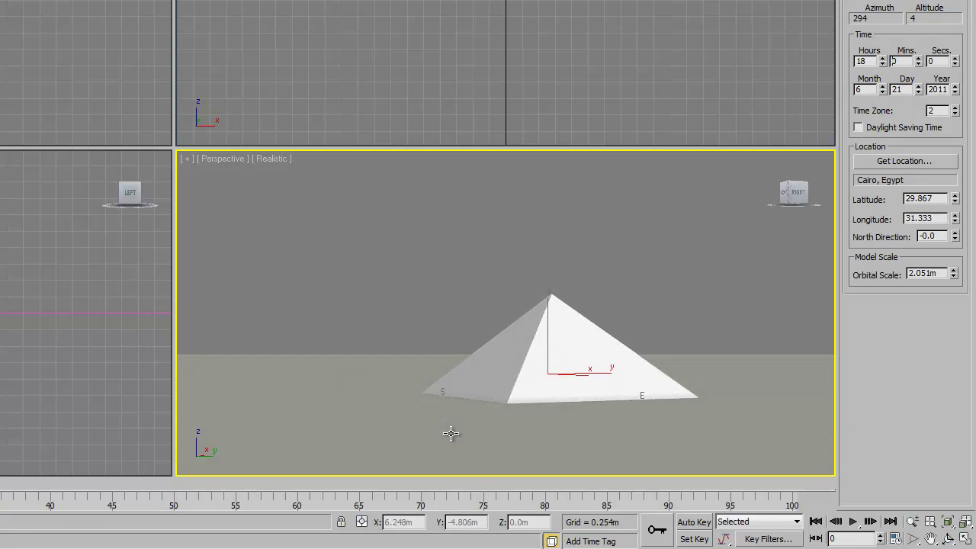
right_click(375, 335)
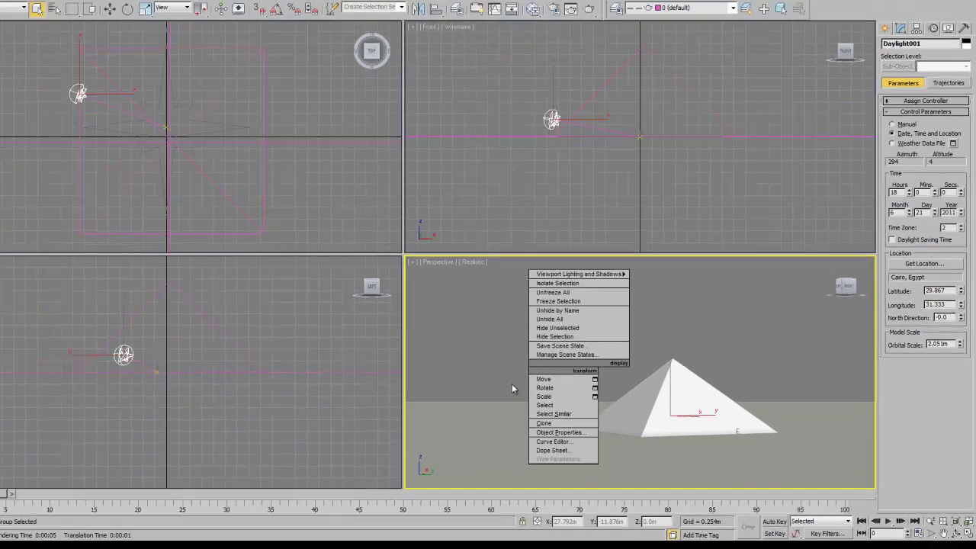
key("shift+q")
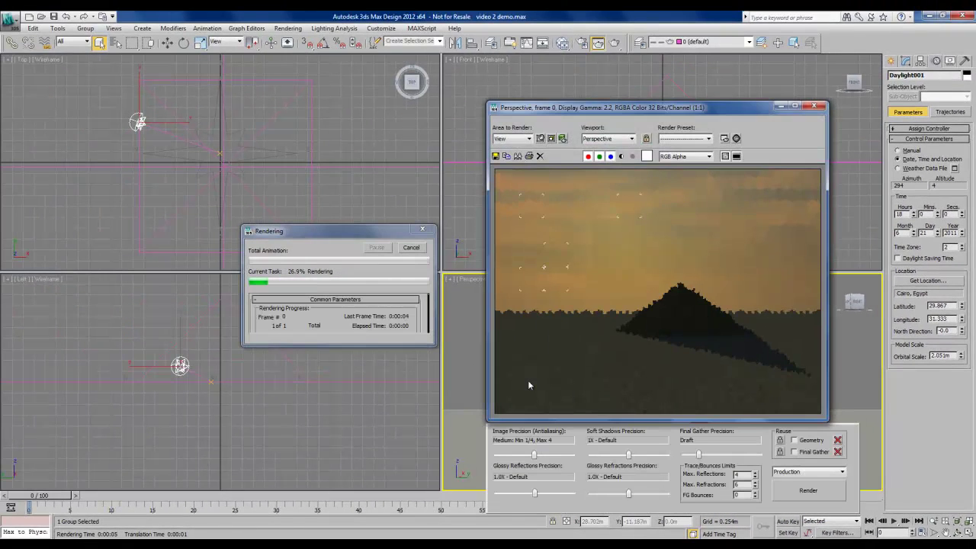